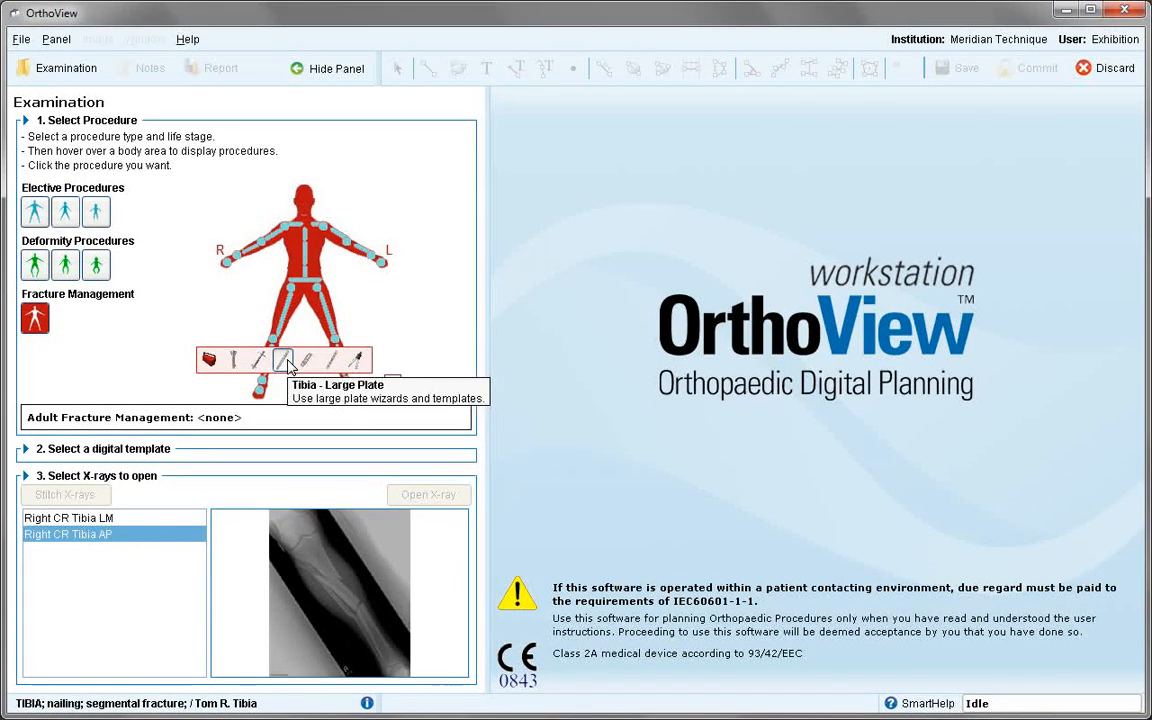
- Select the adult fracture Large Plate procedure for the right tibia and open both the LM and AP tibia X-rays
click(285, 360)
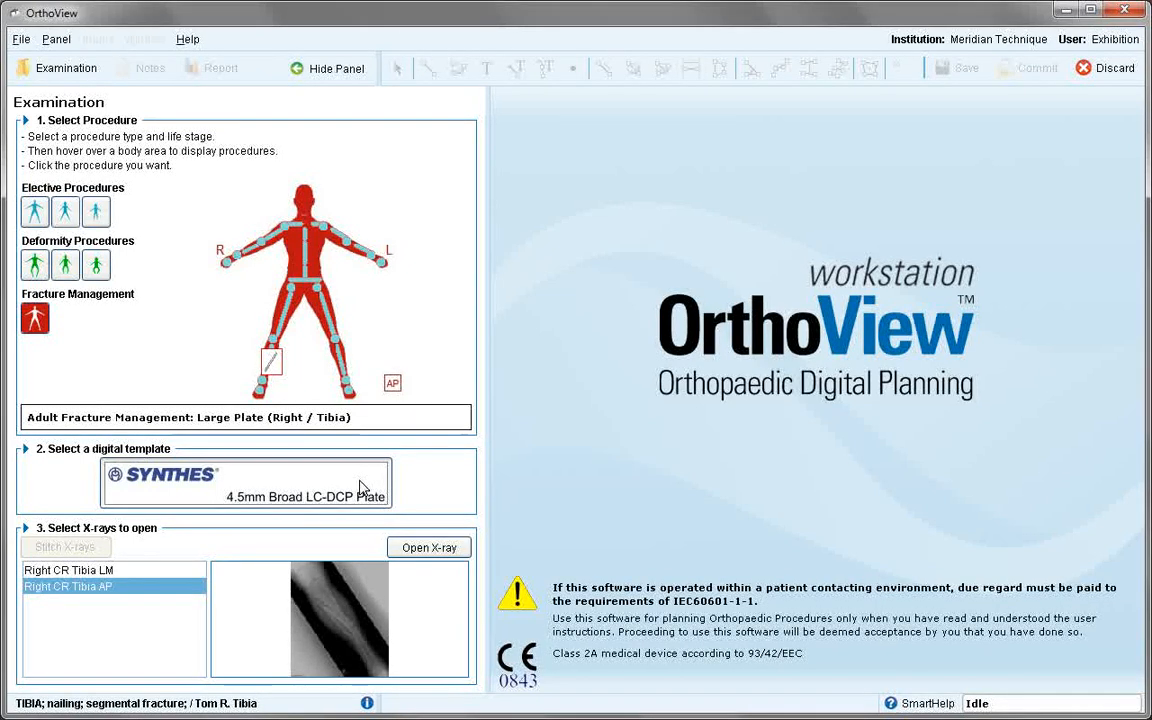
click(94, 572)
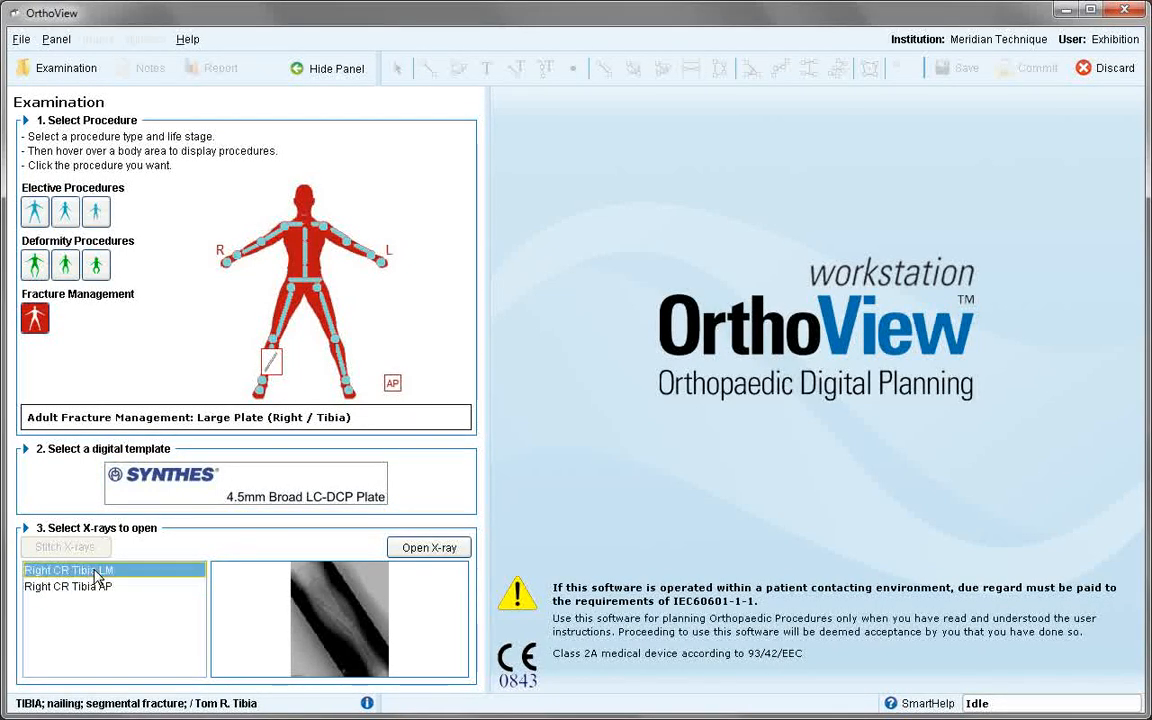
click(107, 590)
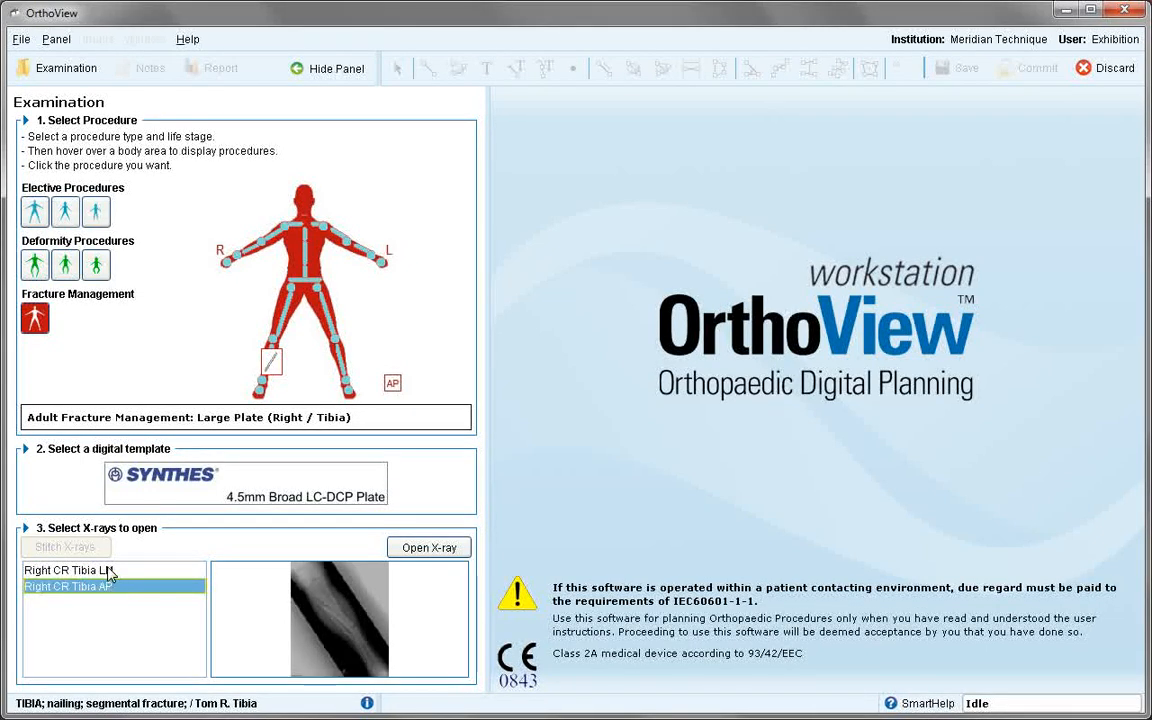
ctrl+click(106, 572)
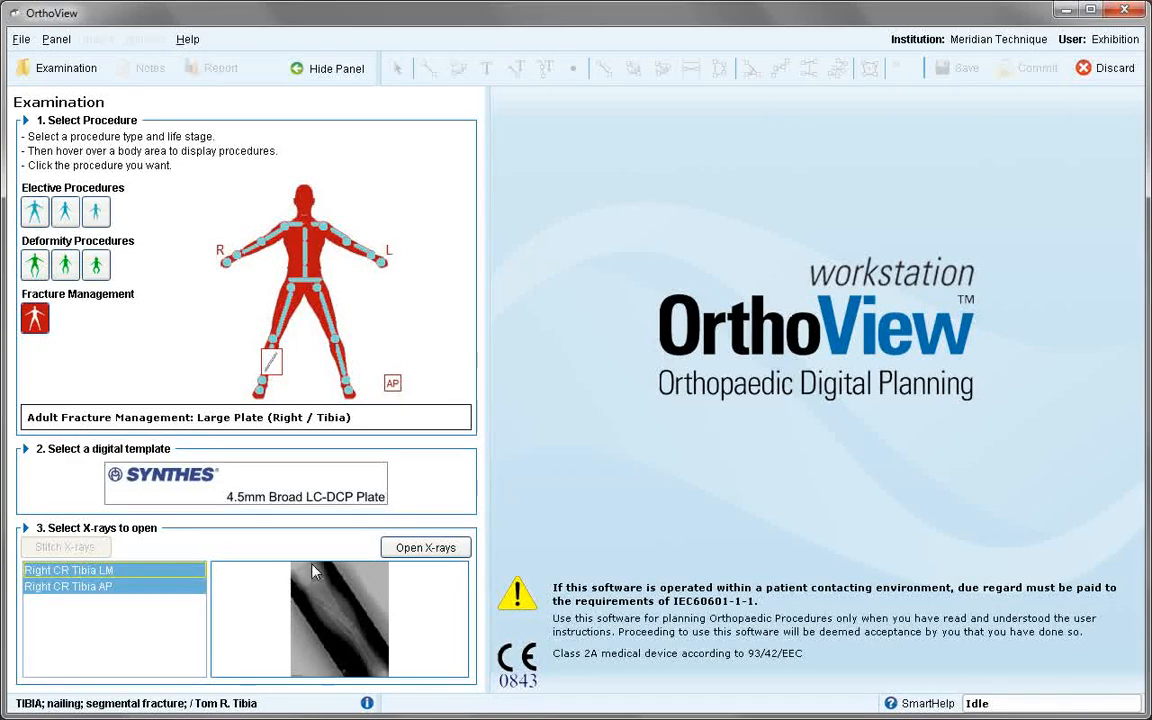
click(442, 548)
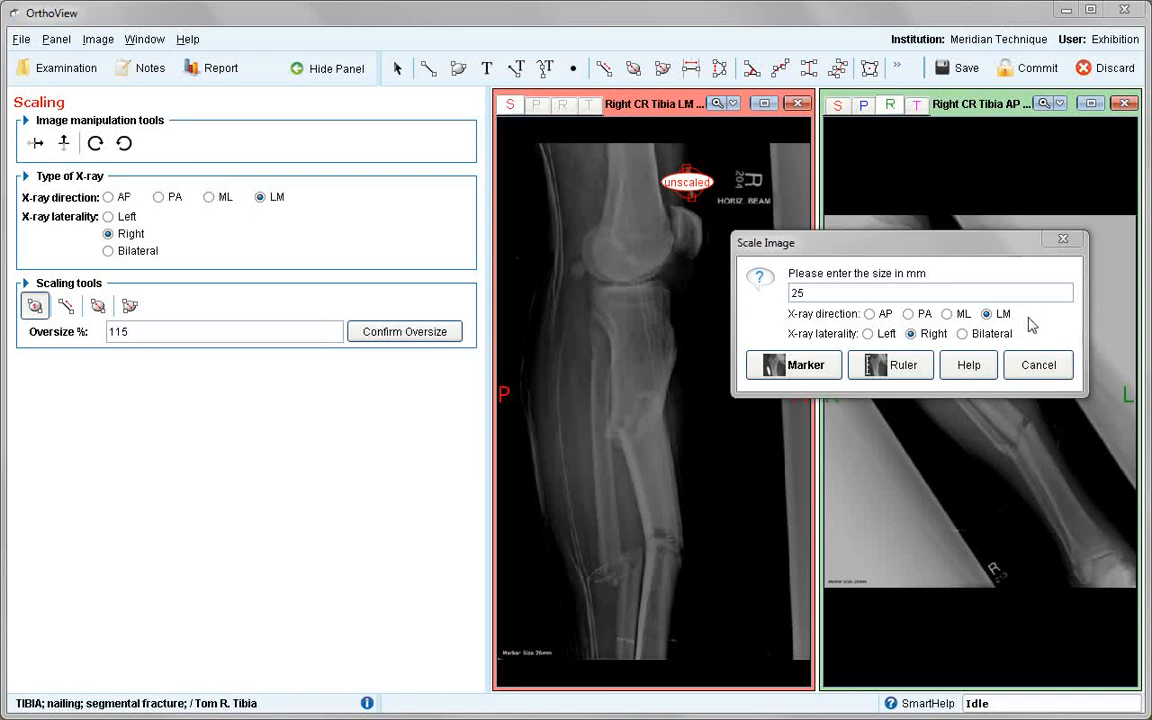
- Scale the lateral tibia X-ray with the 25 mm marker and bring both X-rays to the templating stage
click(806, 366)
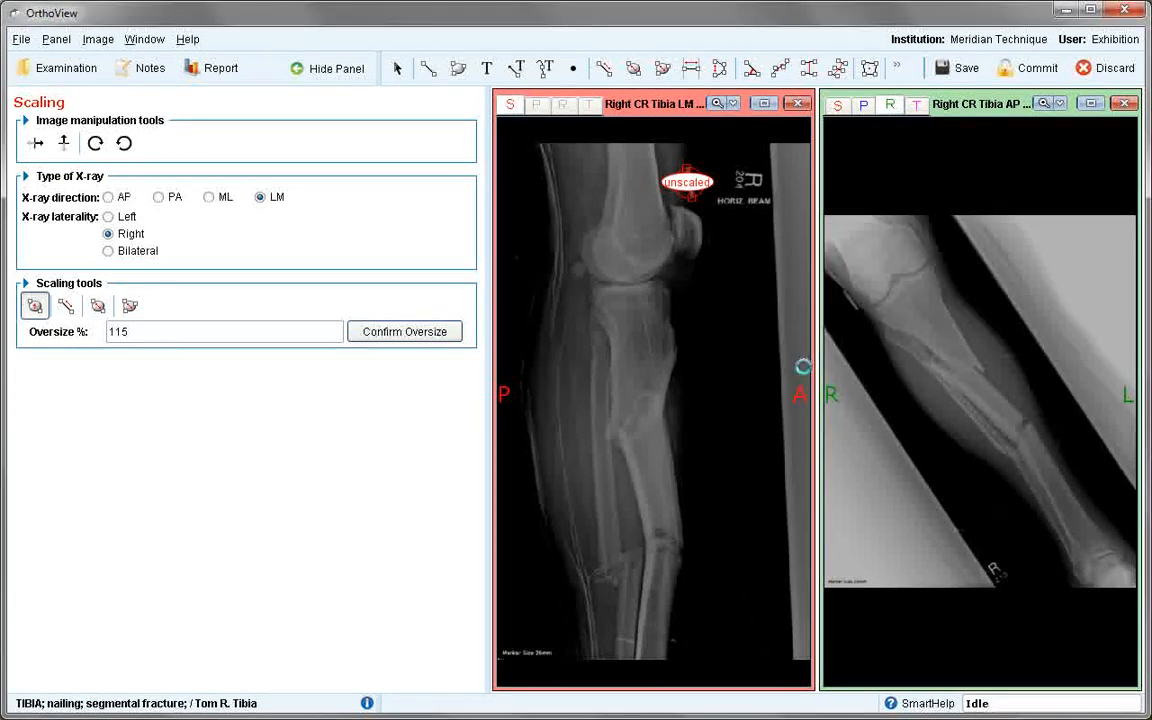
click(803, 367)
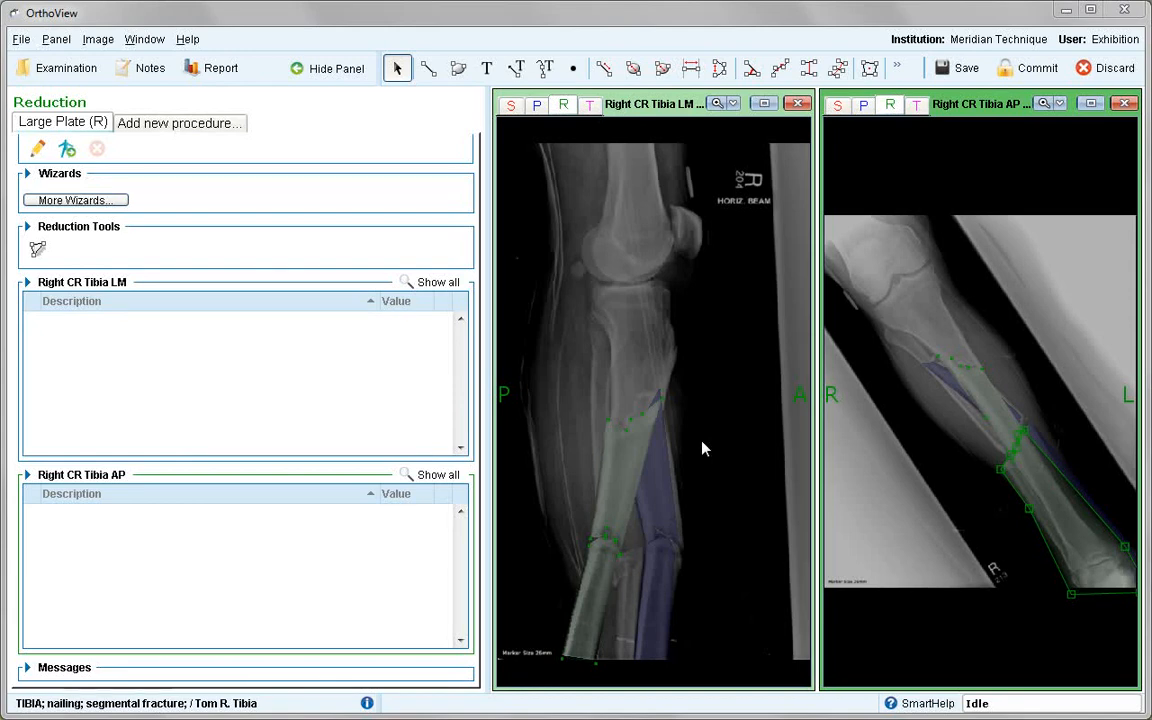
click(593, 105)
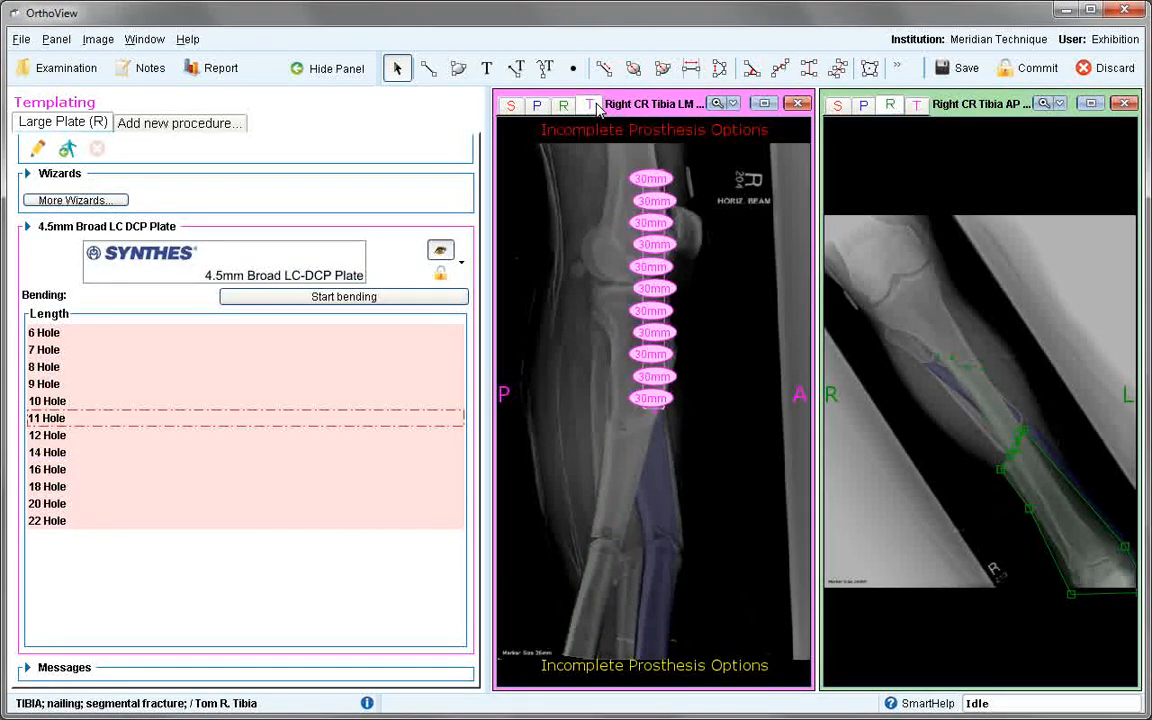
click(919, 107)
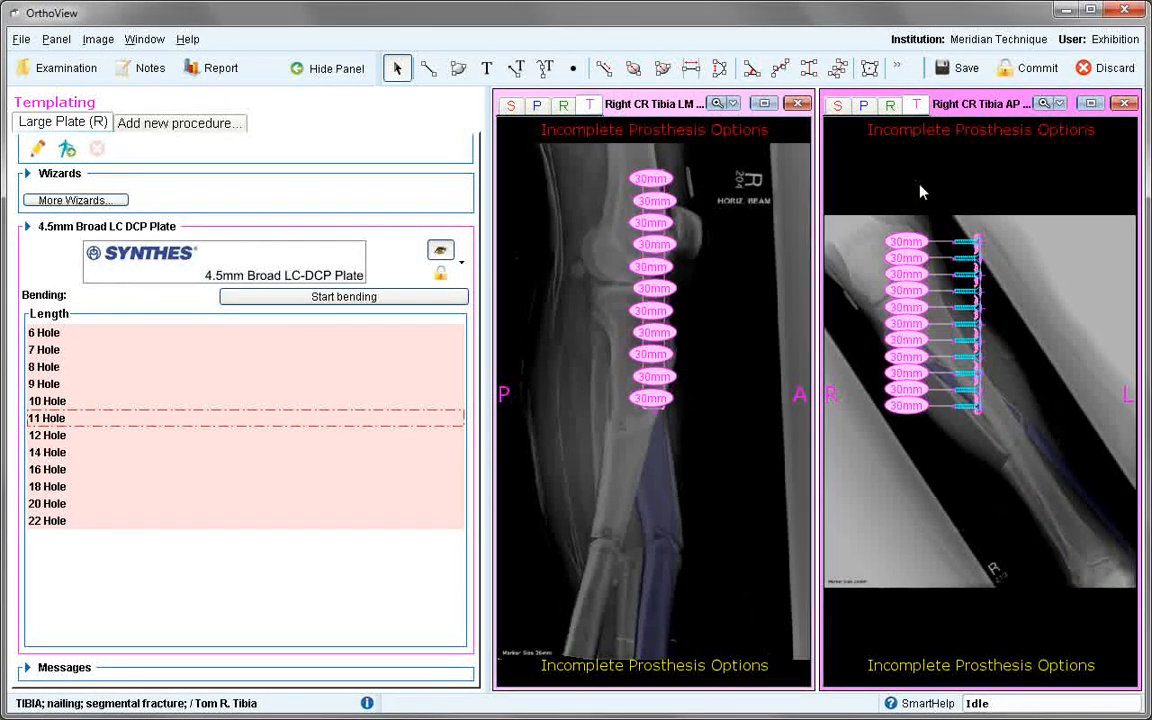
- Place the plate along the tibial shaft in the enlarged AP X-ray, angled with the bone and extended to 12 holes
click(1091, 104)
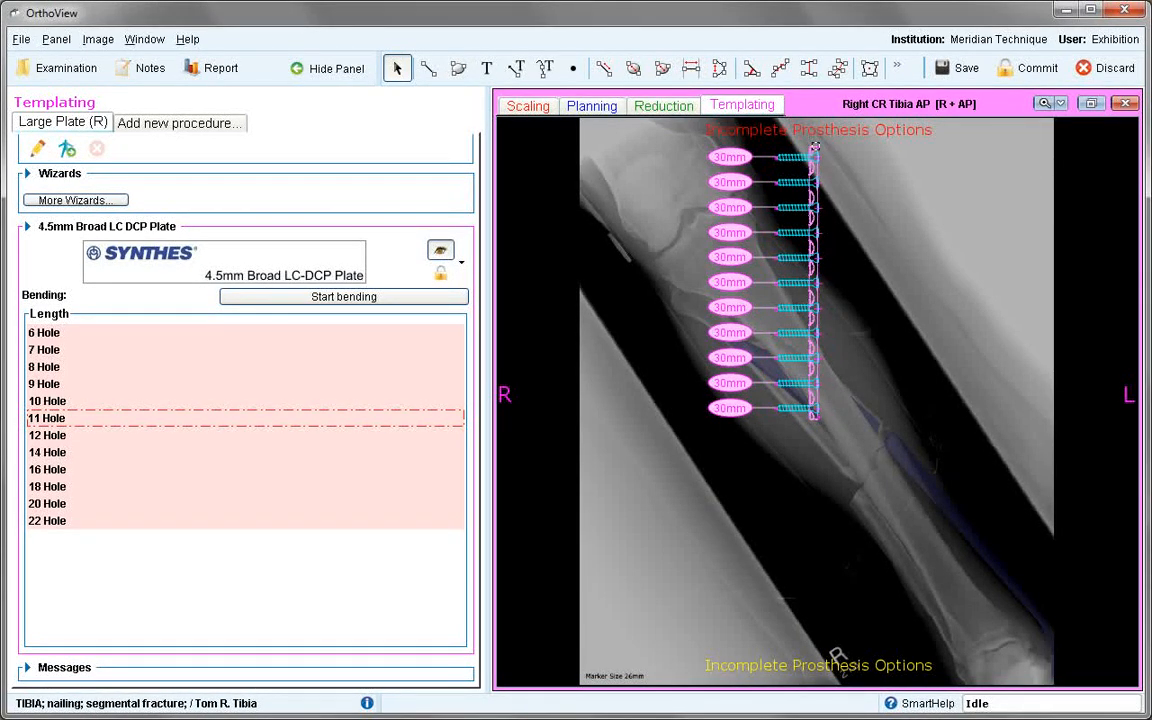
drag(815, 147, 789, 276)
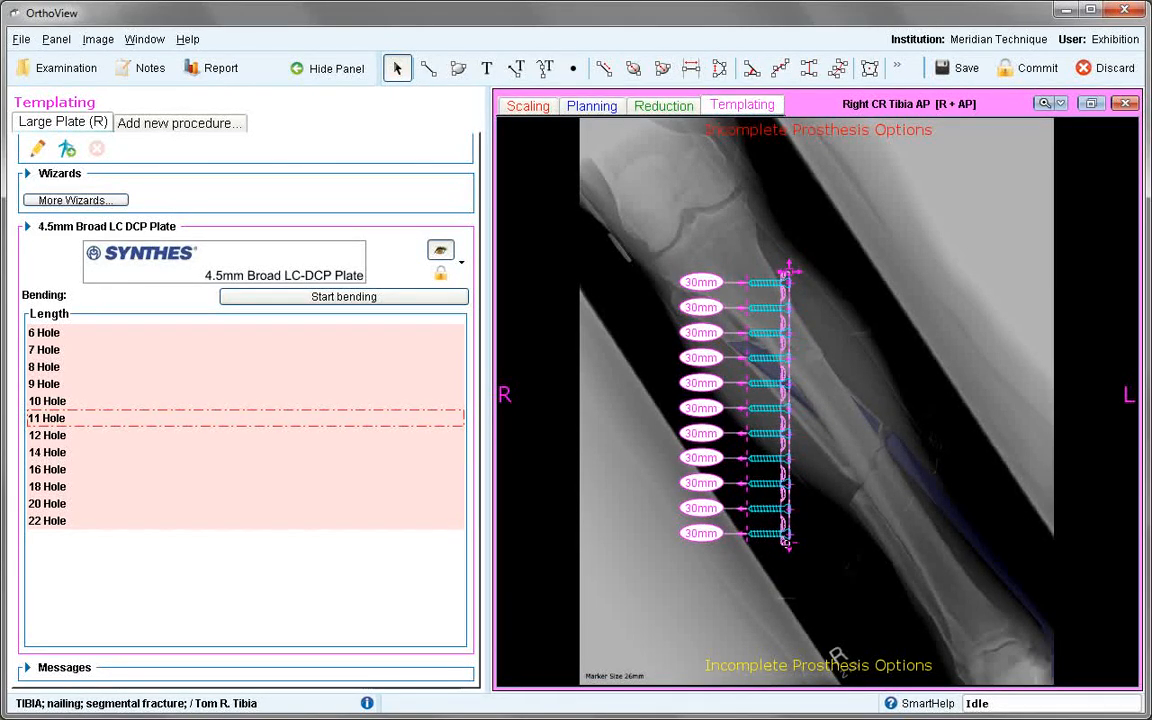
drag(829, 554, 968, 565)
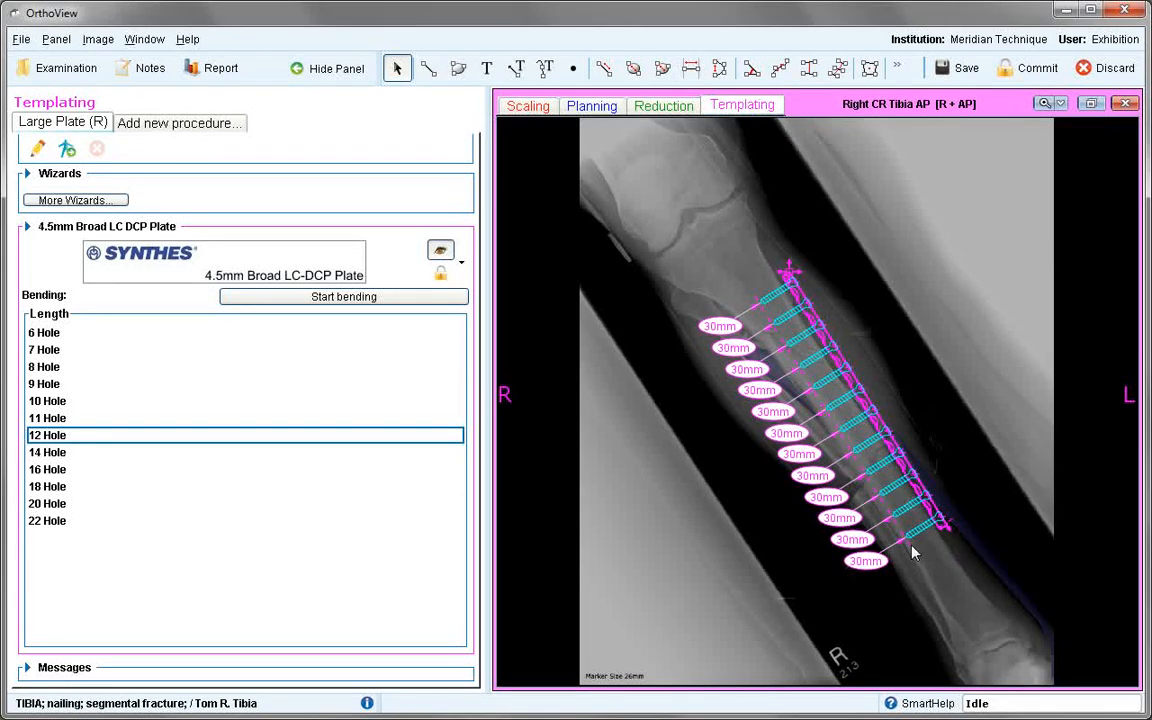
- Angle the most distal plate screw downward at 38 mm and set the fourth screw from the distal end to No Screw
drag(904, 539, 916, 568)
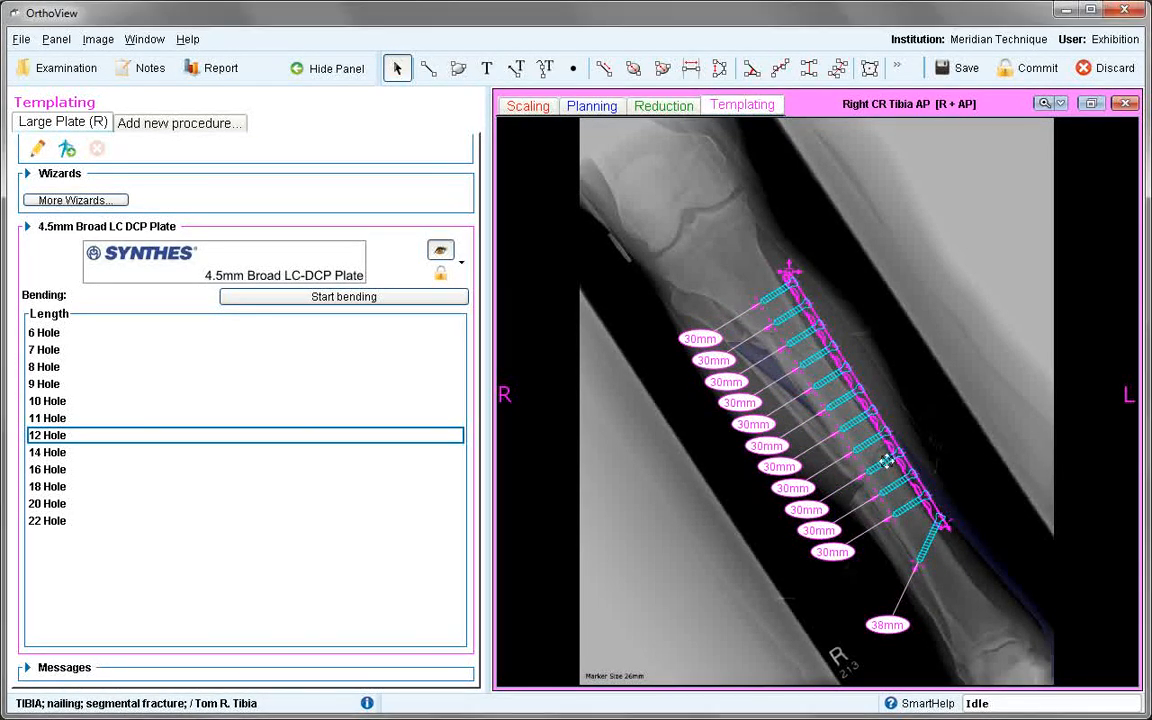
right_click(887, 462)
mouse_move(951, 495)
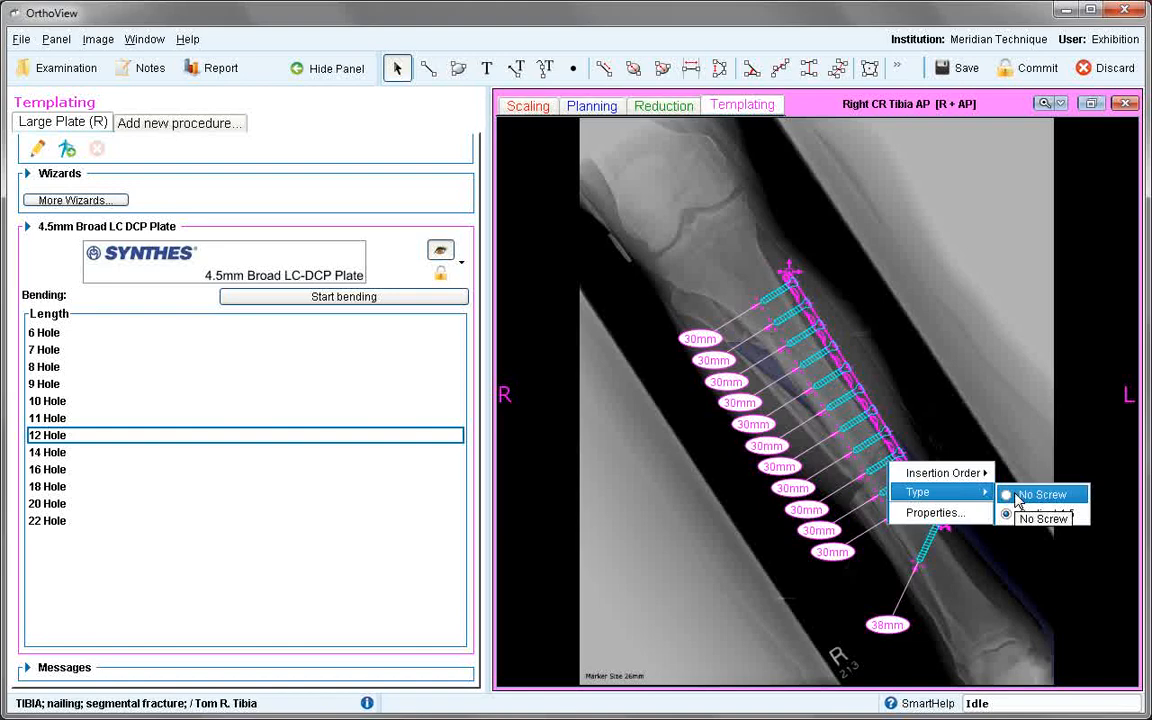
click(1016, 495)
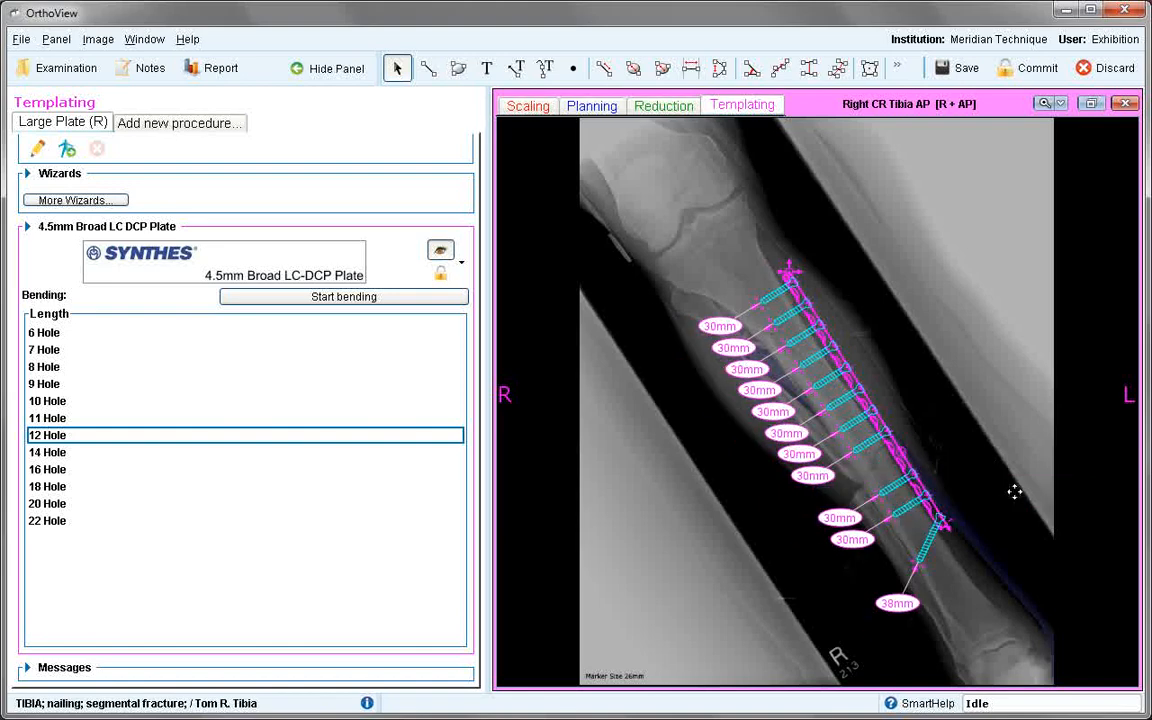
- Lengthen the most proximal plate screw to 45 mm in the AP X-ray and give it insertion order 1
click(1090, 103)
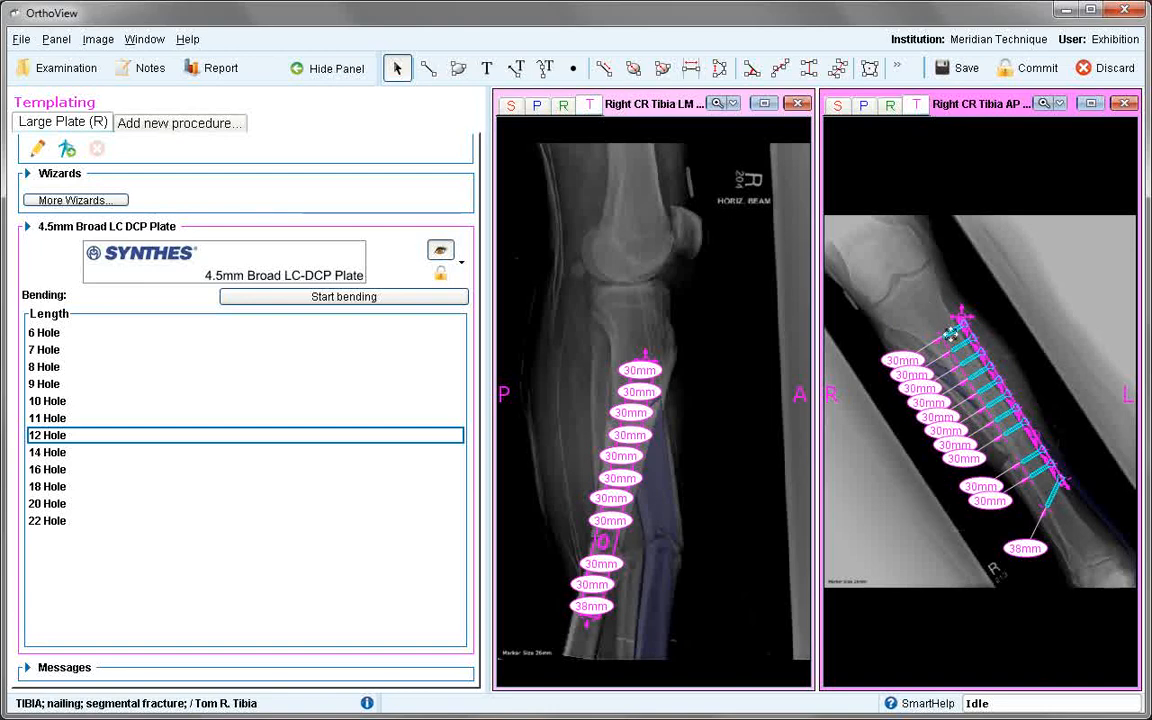
drag(938, 339, 930, 345)
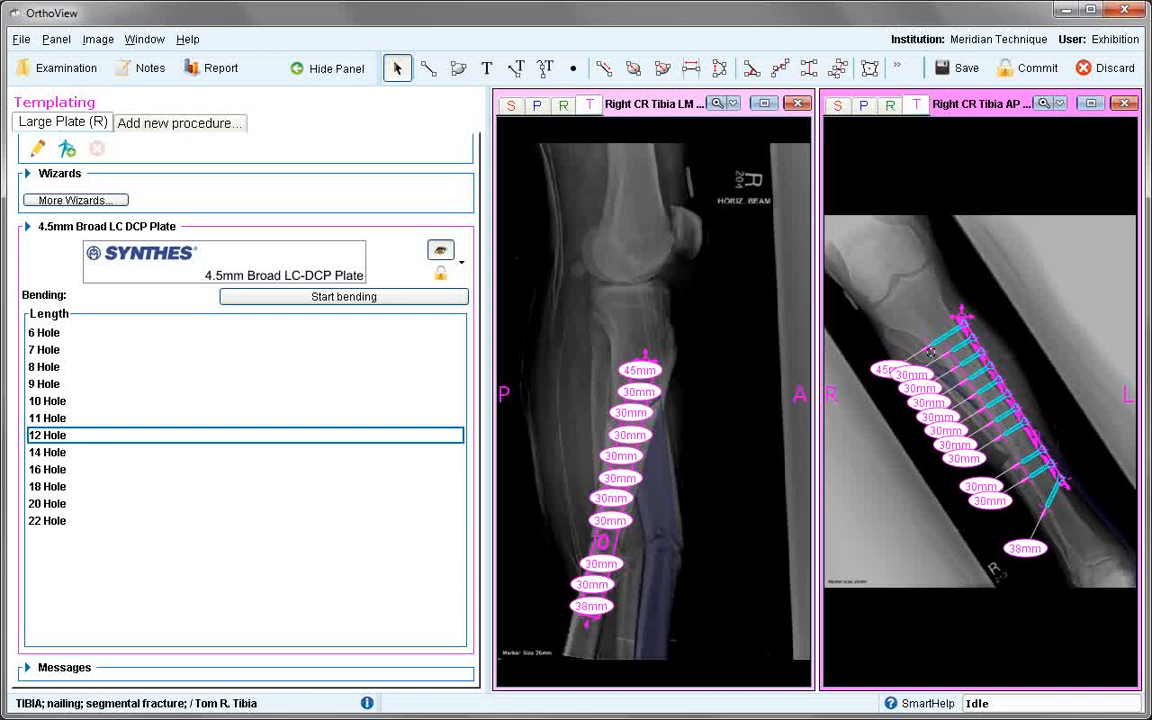
double_click(886, 374)
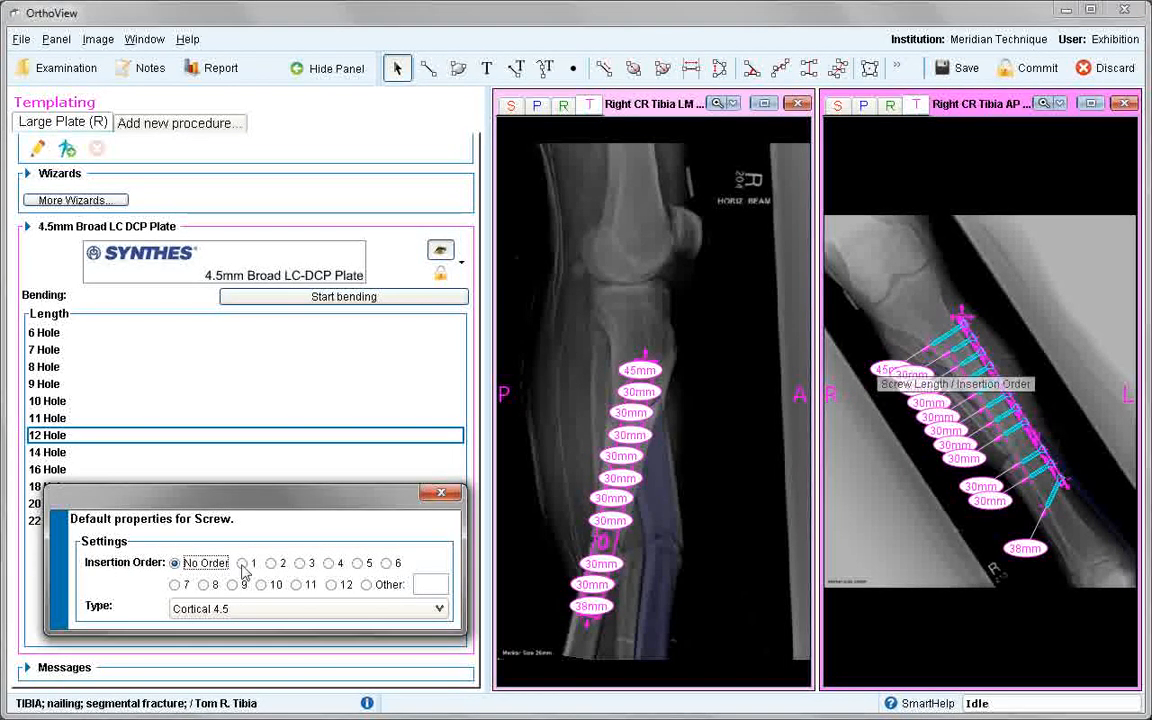
click(243, 563)
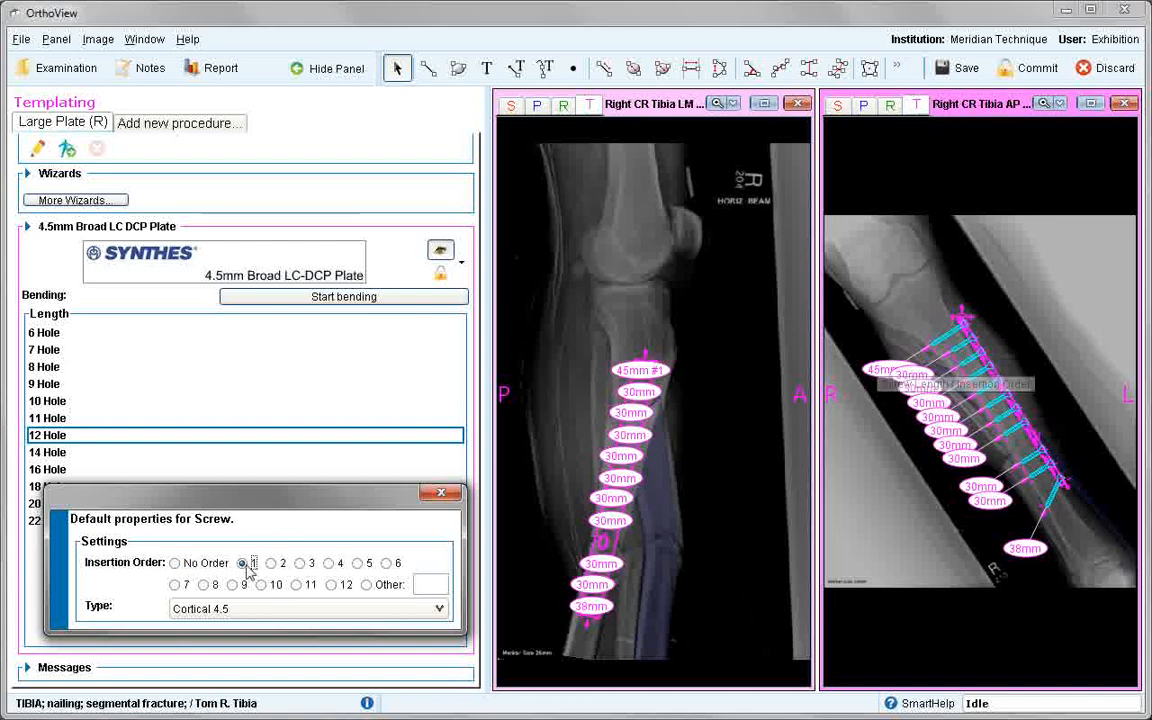
click(444, 493)
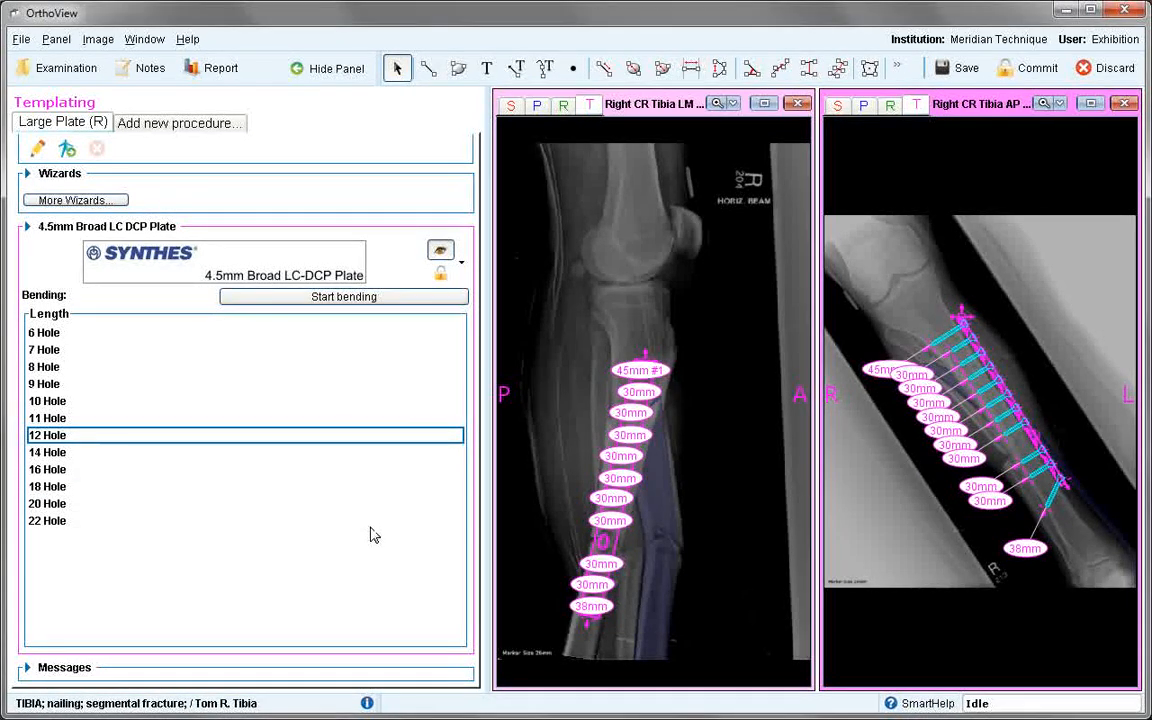
- Start plate bending and adjust the plate's distal end slightly in the enlarged AP X-ray
click(366, 300)
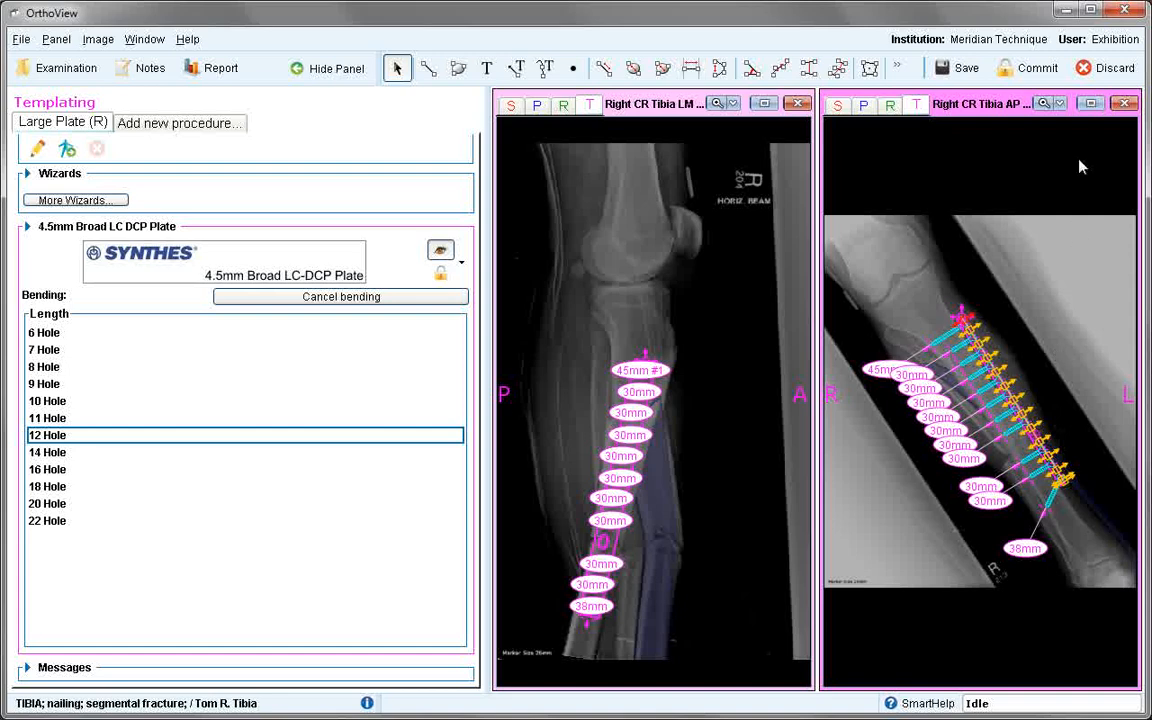
click(1091, 103)
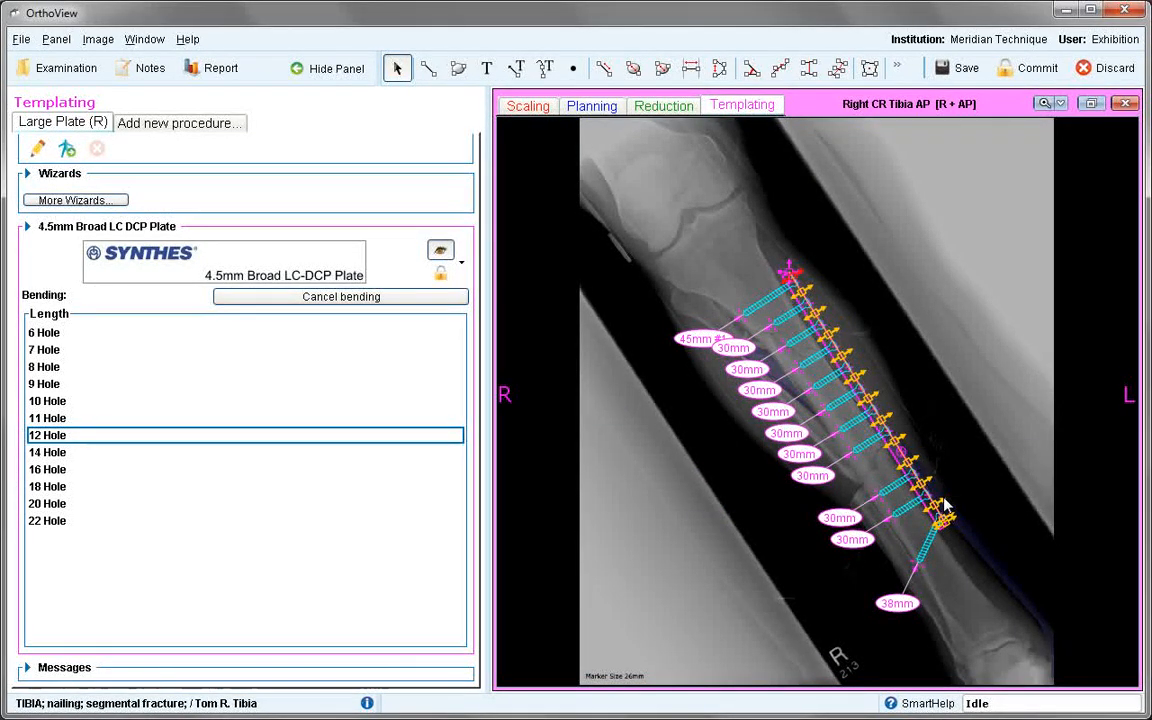
drag(938, 503, 942, 509)
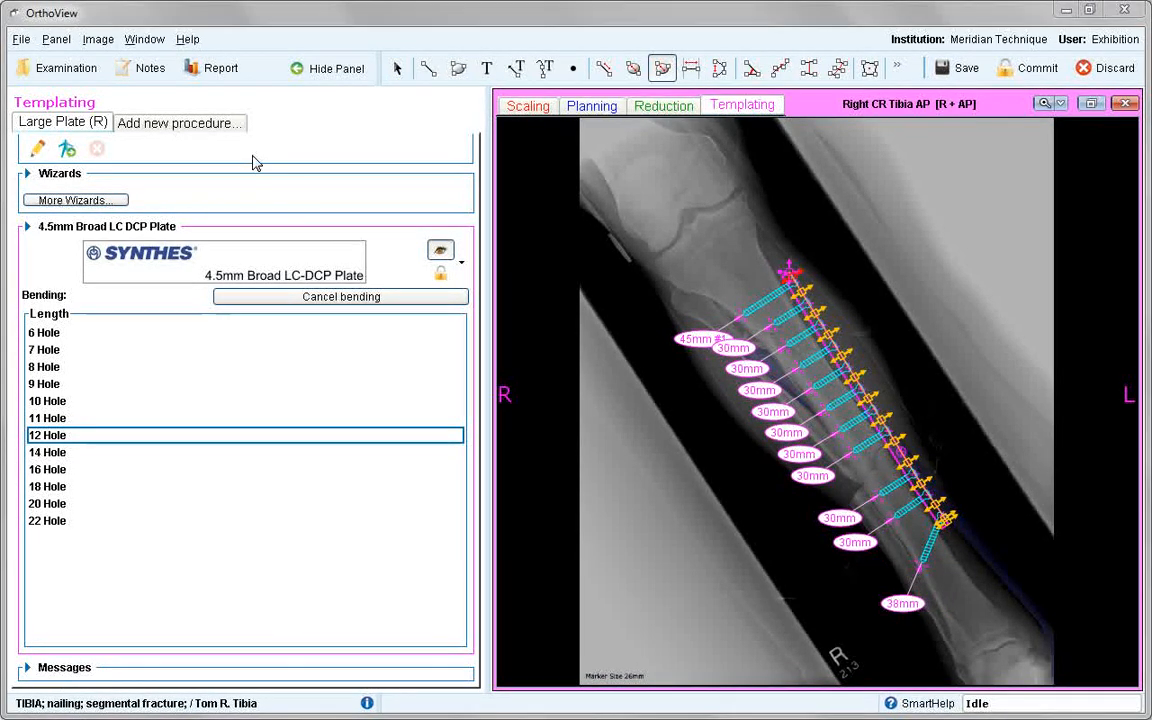
- Hide the plate template in both the AP and lateral X-rays
click(441, 252)
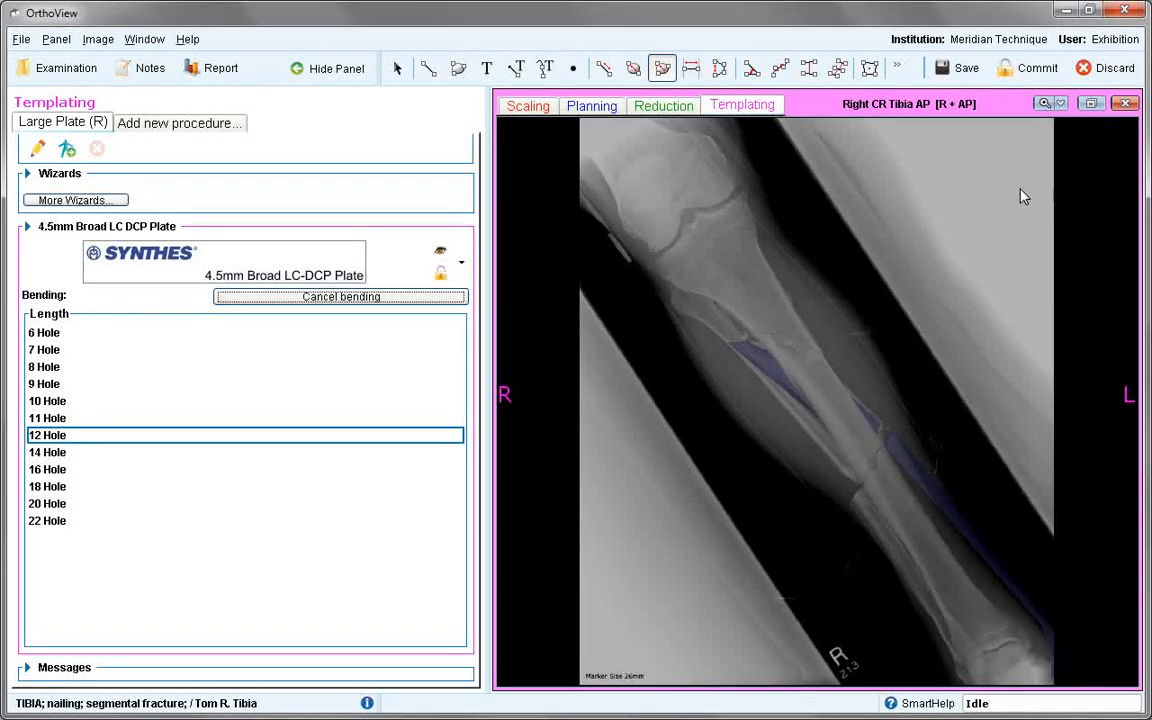
click(1091, 103)
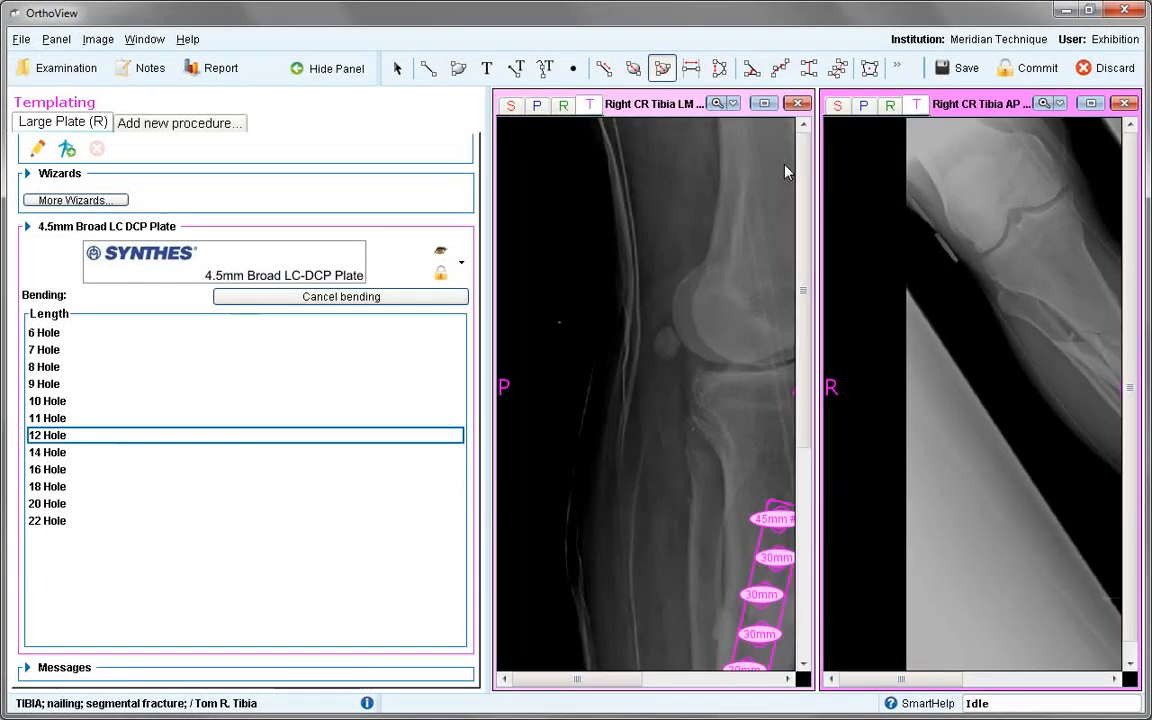
click(440, 255)
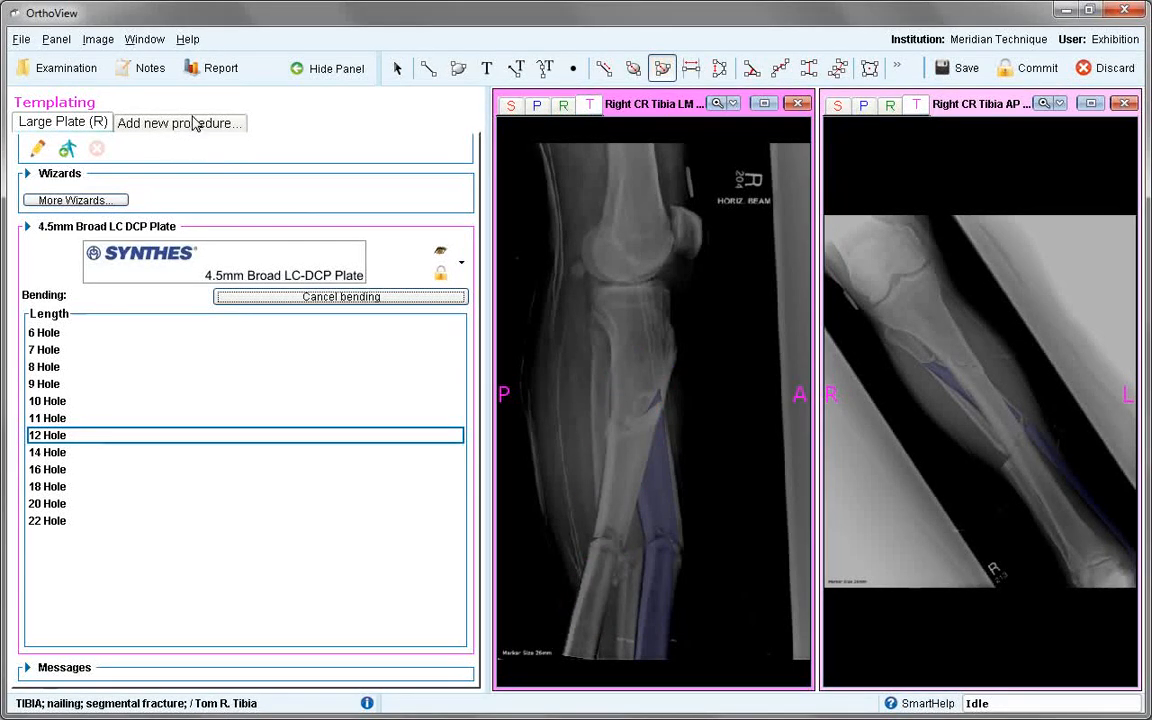
- Add a Tibial Nail fracture procedure for the right tibia using the Synthes Expert Tibial Nail template
click(195, 122)
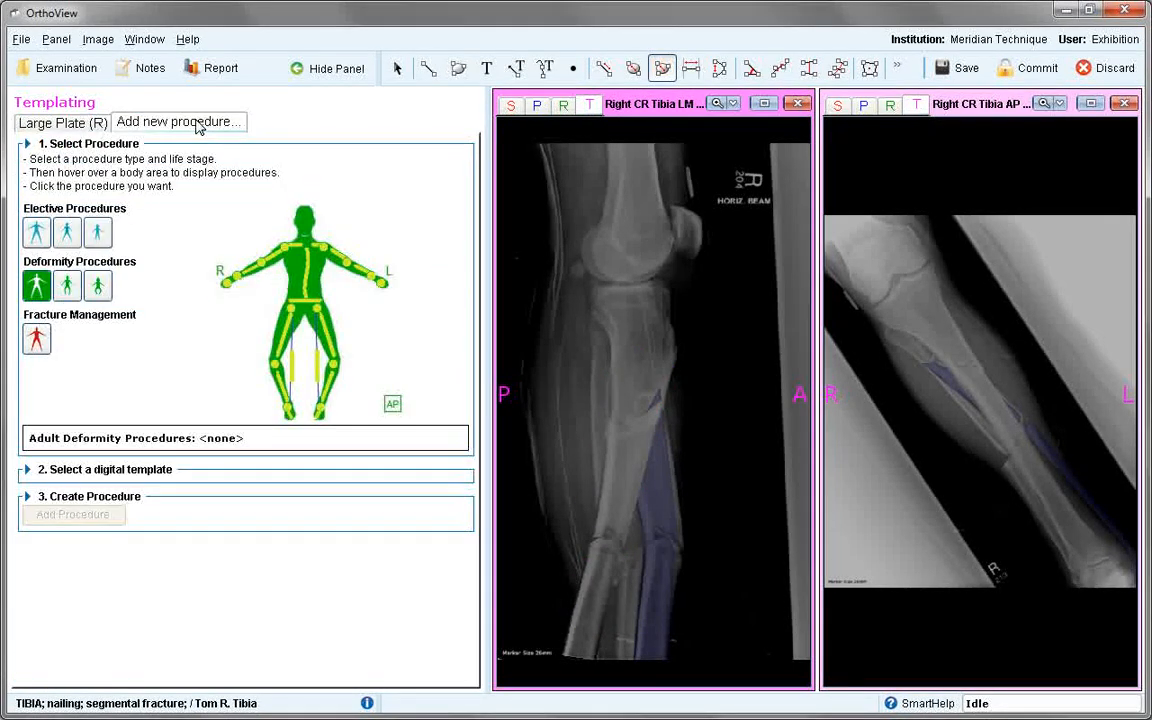
click(37, 338)
mouse_move(255, 345)
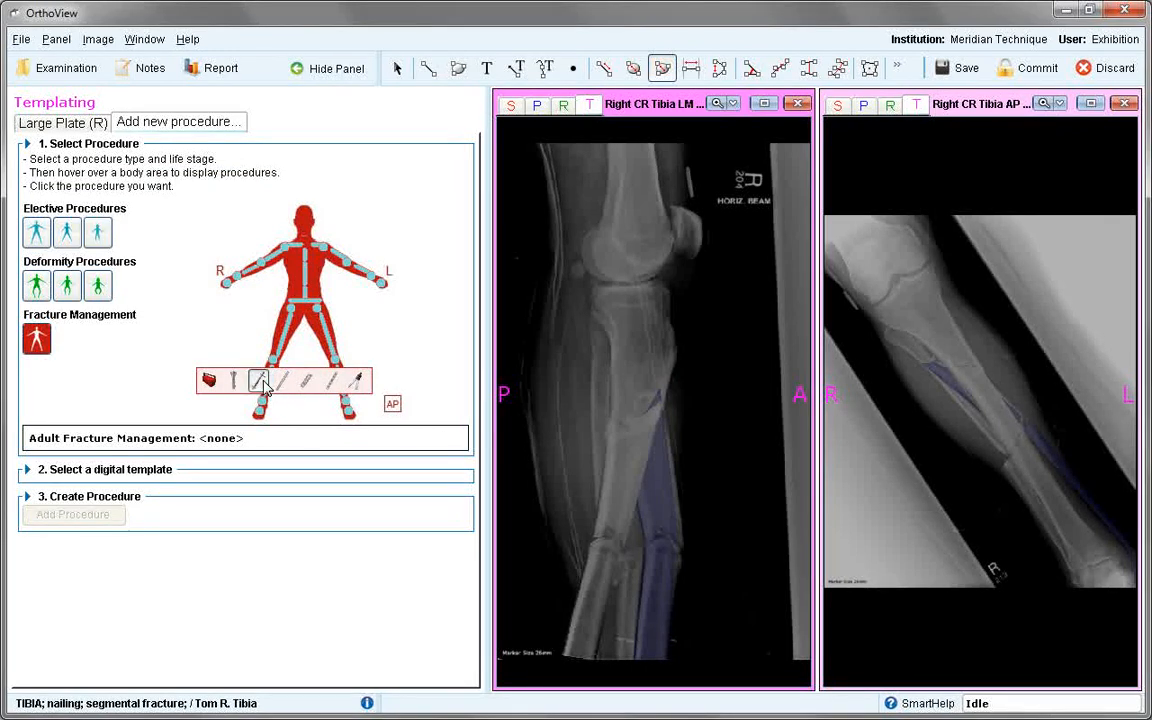
click(263, 385)
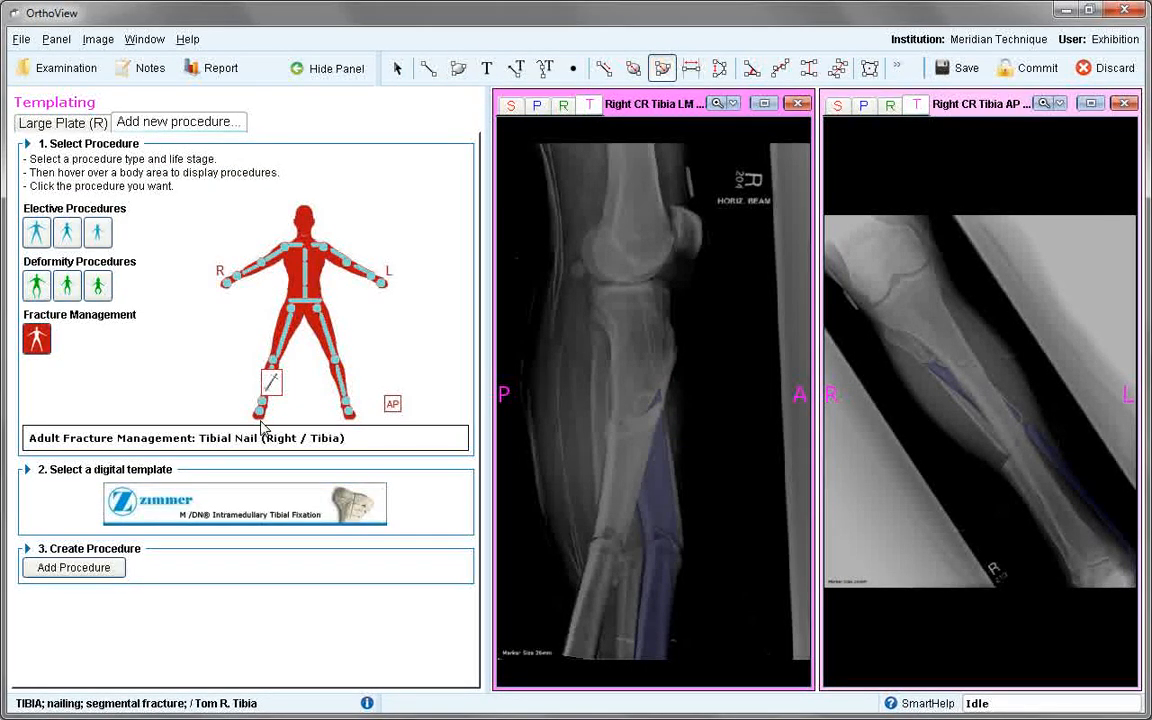
click(258, 518)
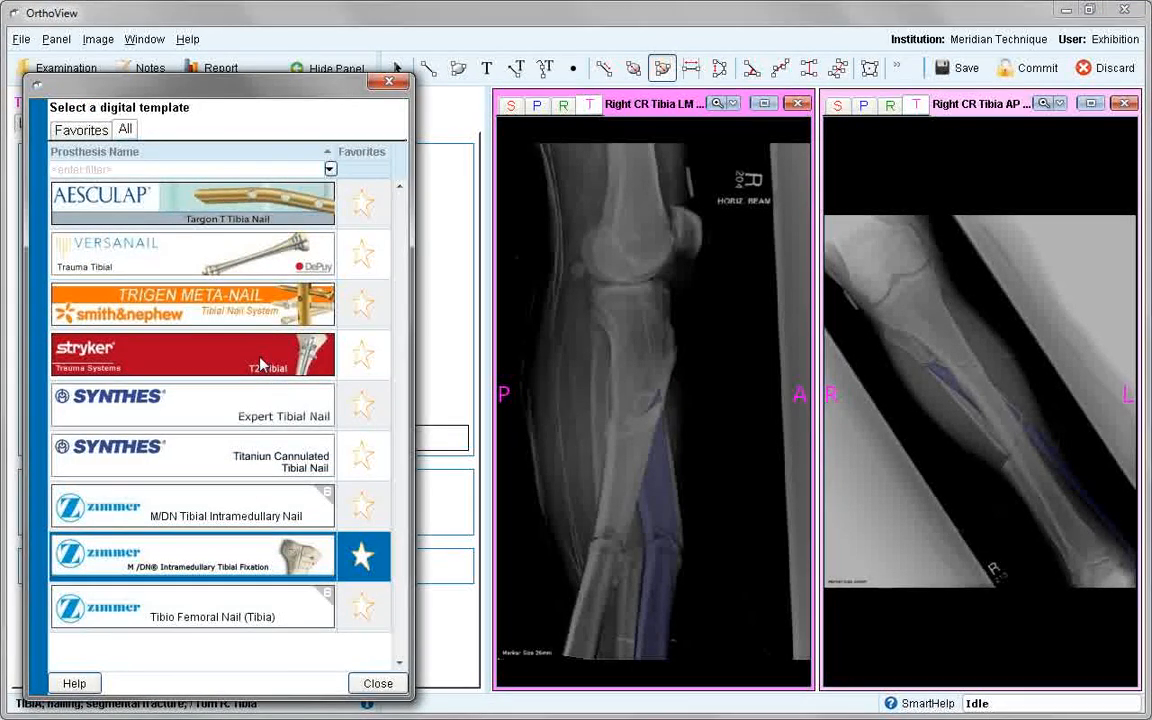
click(267, 420)
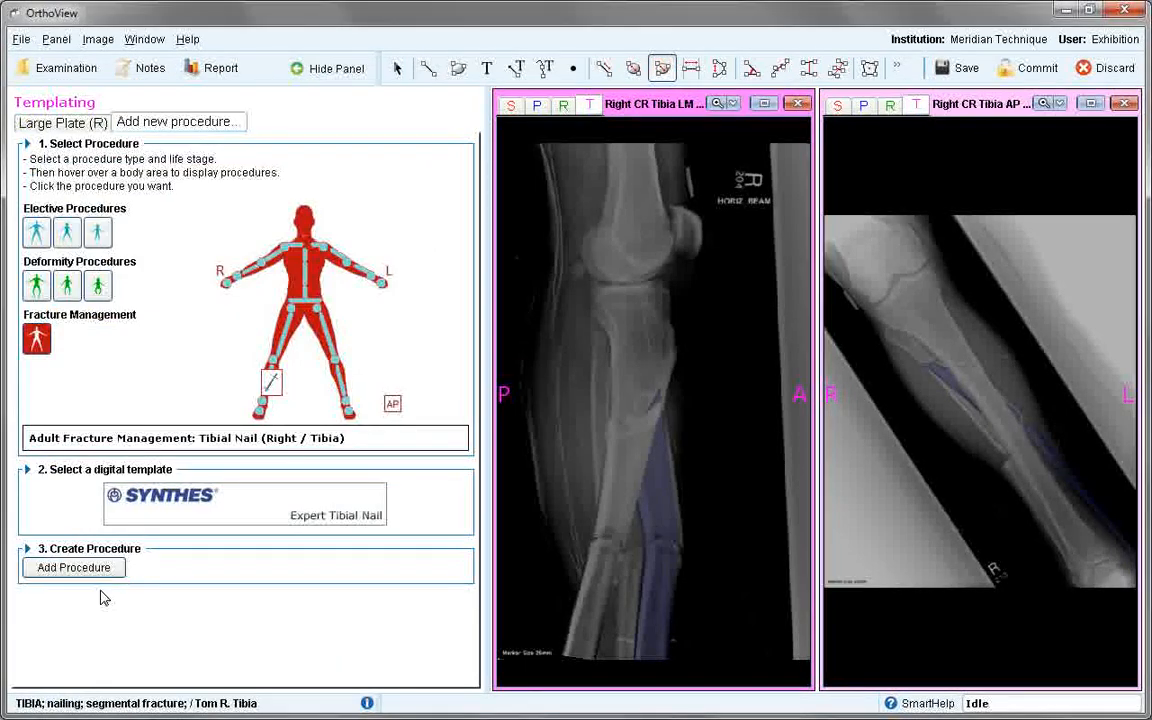
click(94, 575)
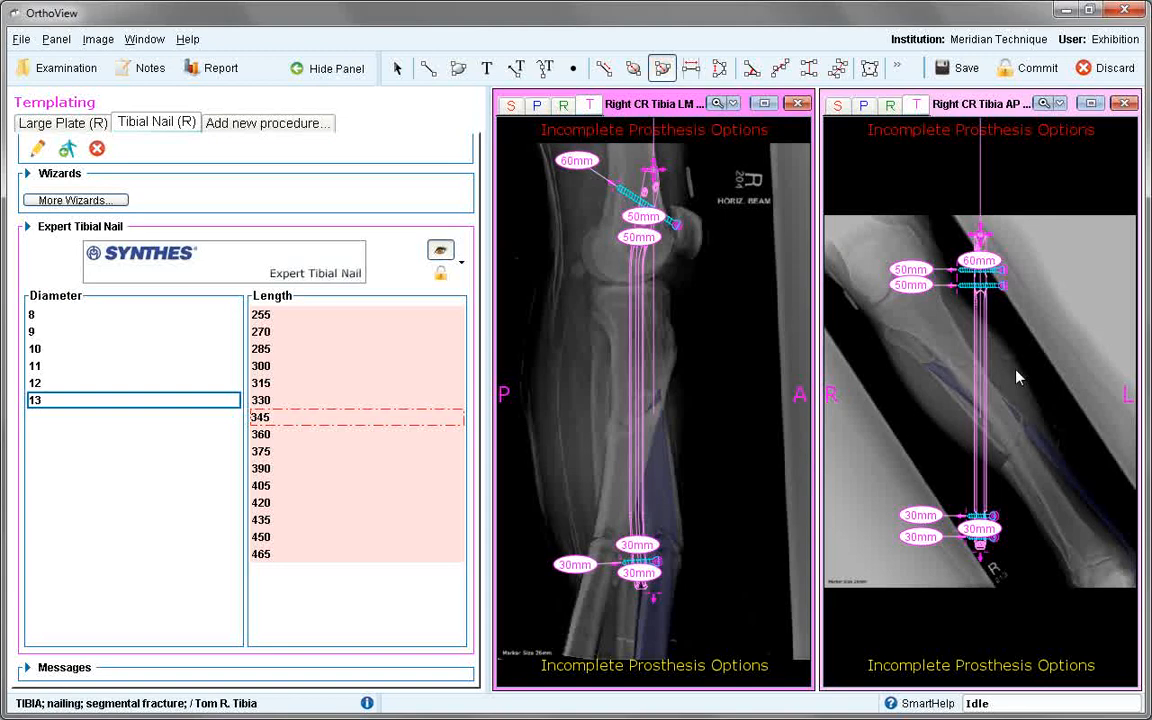
- Enlarge the AP X-ray and align the nail along the tibial shaft from the proximal tibia to above the ankle, at 345 mm length
click(1091, 103)
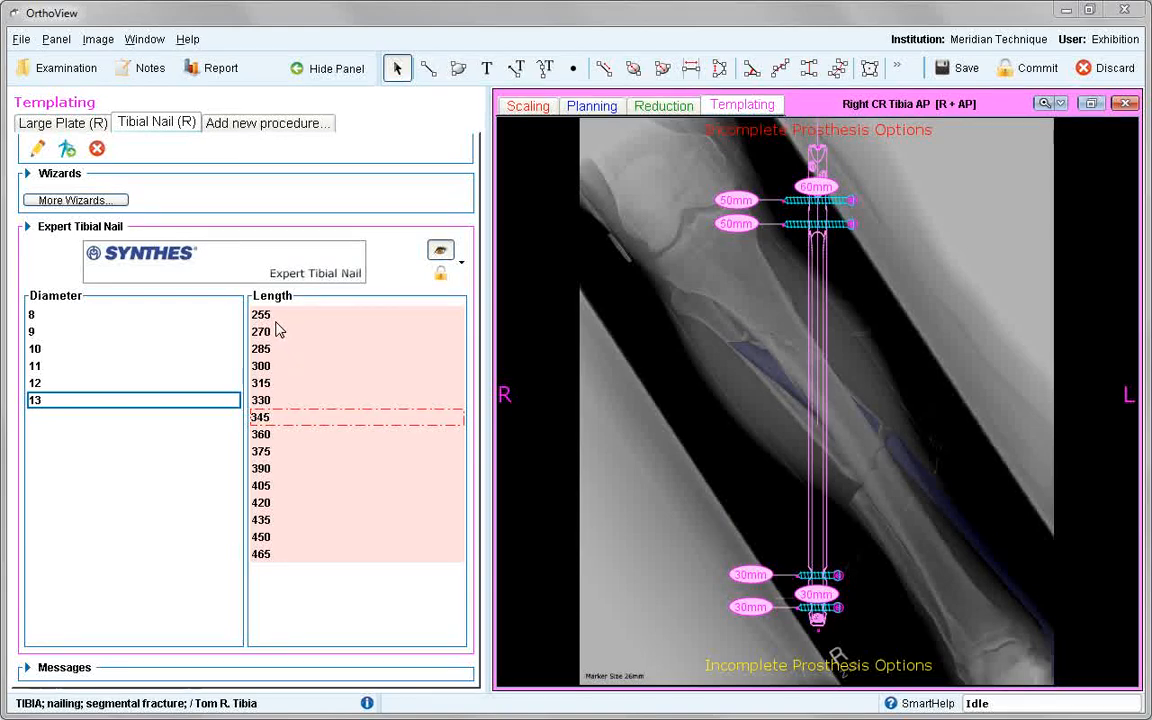
click(267, 318)
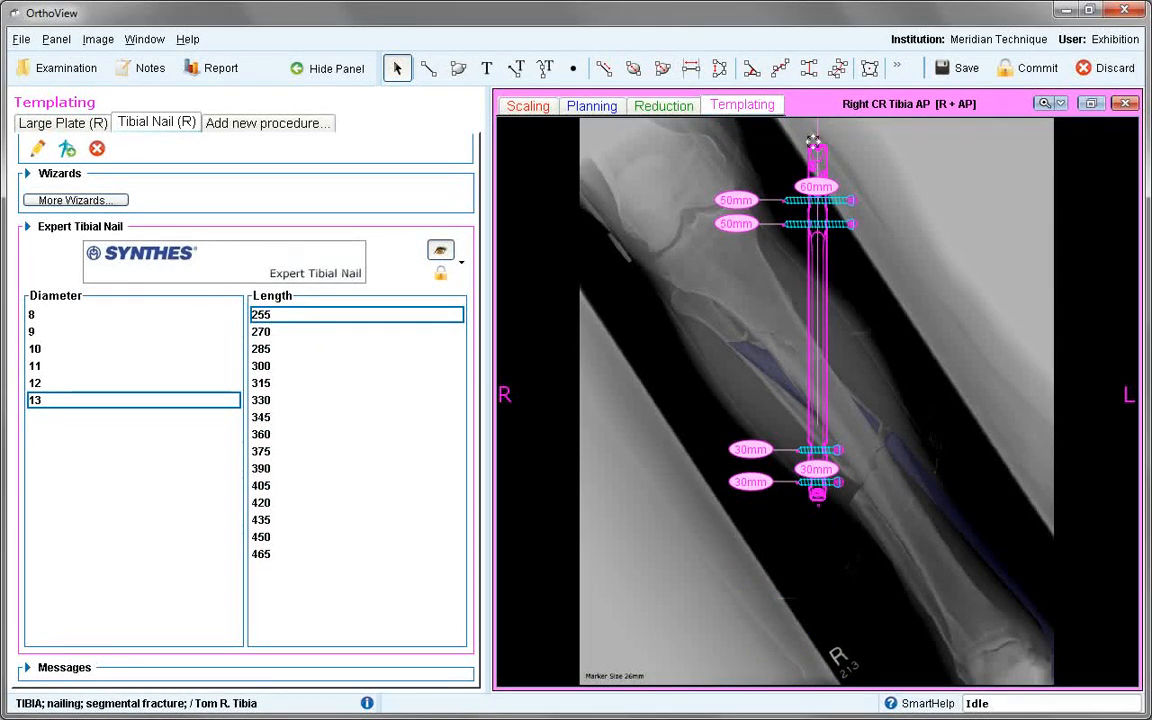
drag(822, 145, 702, 231)
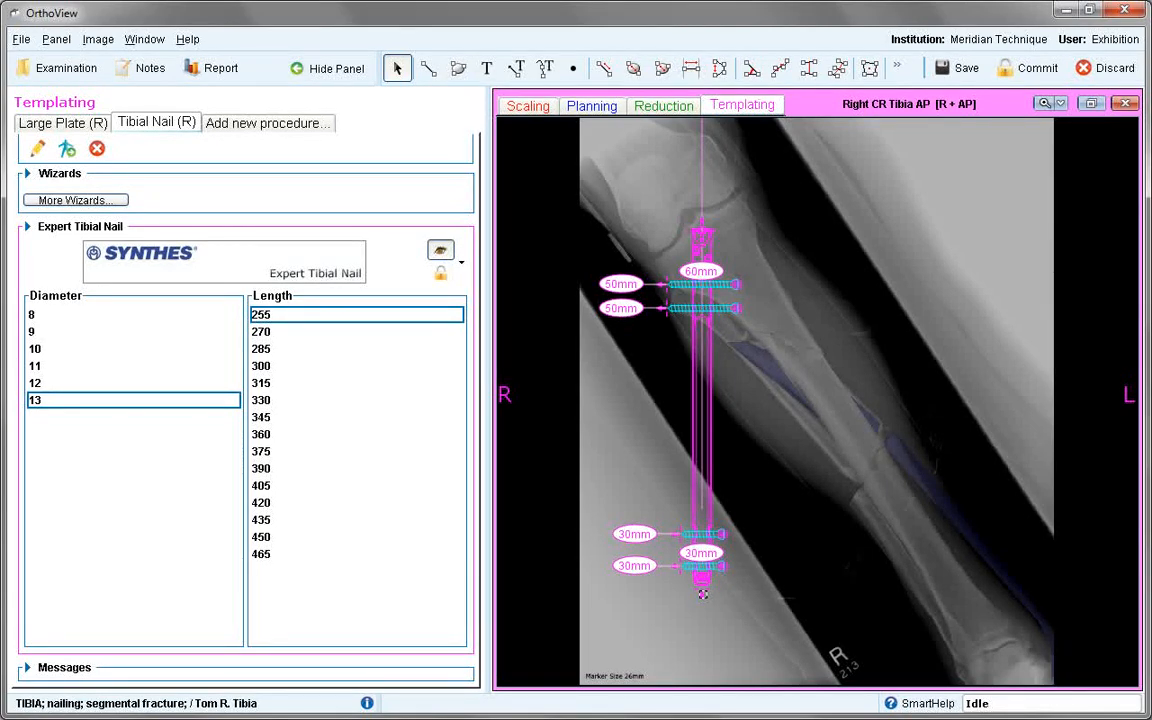
drag(710, 597, 981, 623)
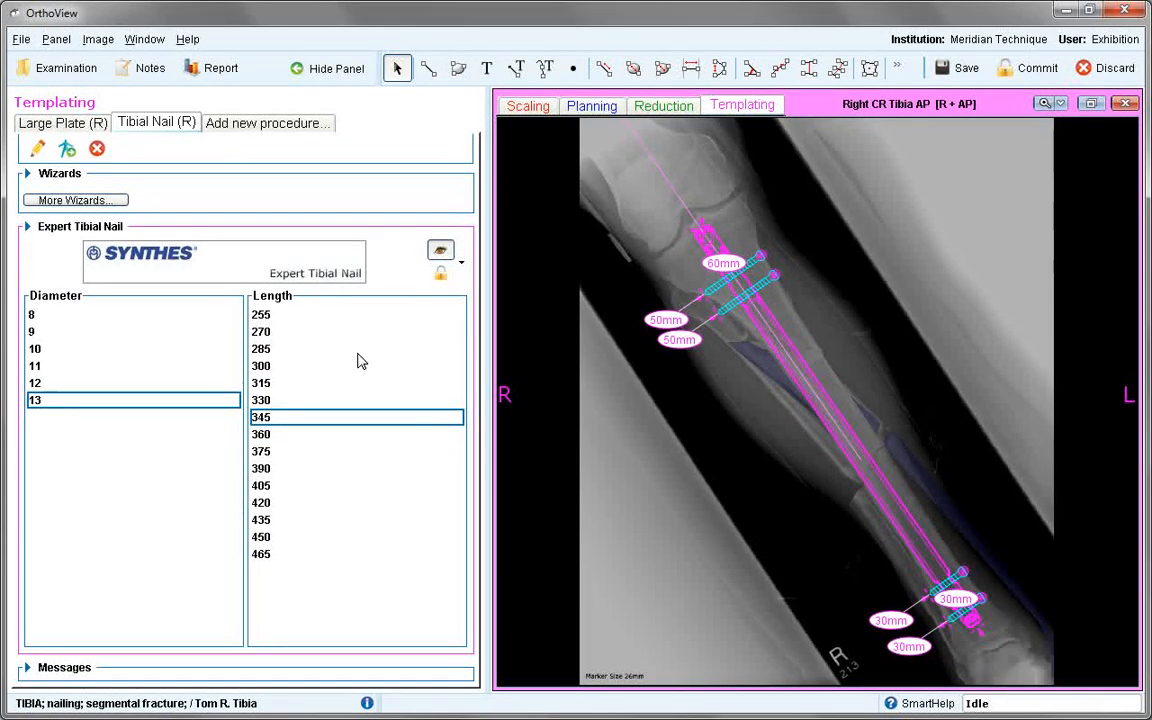
- Set the nail diameter to 9 and shift the nail slightly to centre it in the tibial canal in the AP X-ray
click(65, 366)
click(31, 315)
click(36, 334)
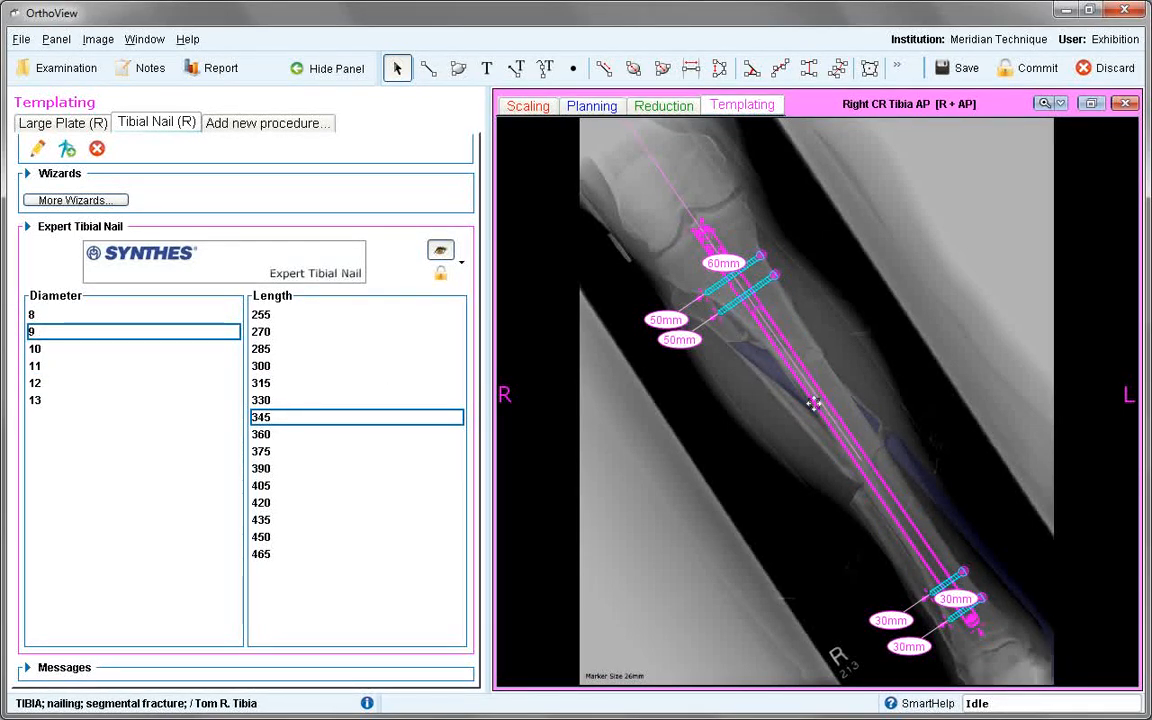
drag(825, 402, 827, 403)
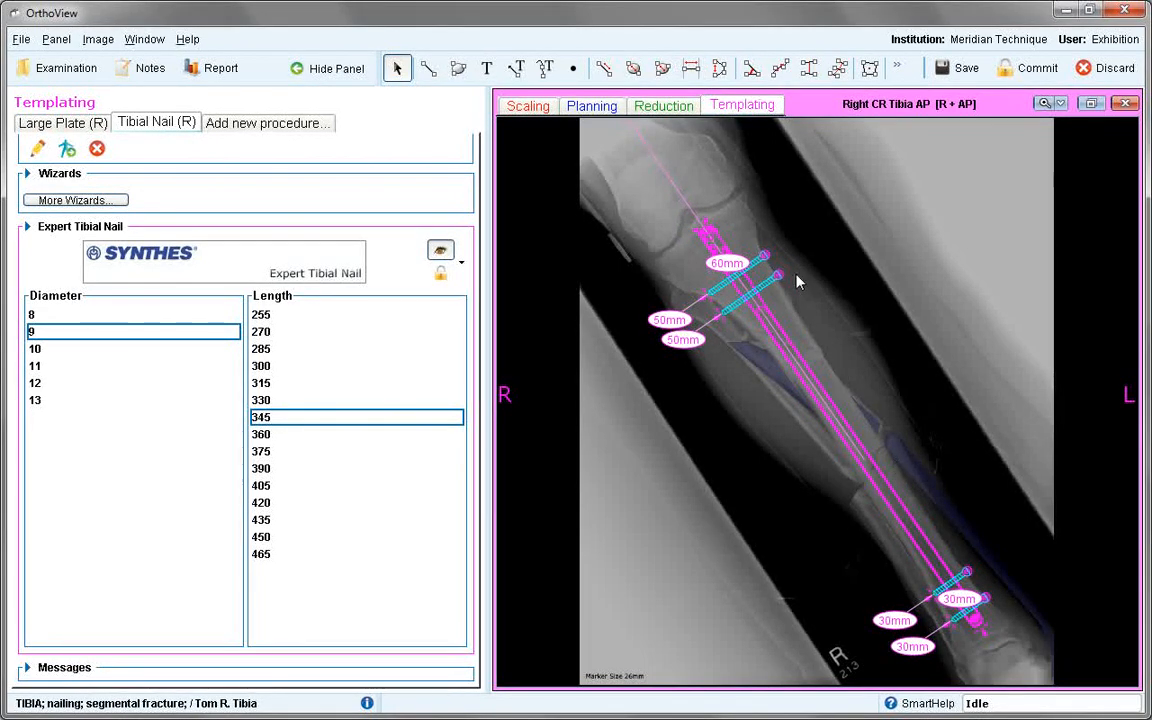
- Shorten the lower of the two parallel proximal locking screws to 40 mm in the AP X-ray and restore the side-by-side views
drag(779, 276, 772, 283)
drag(721, 317, 726, 312)
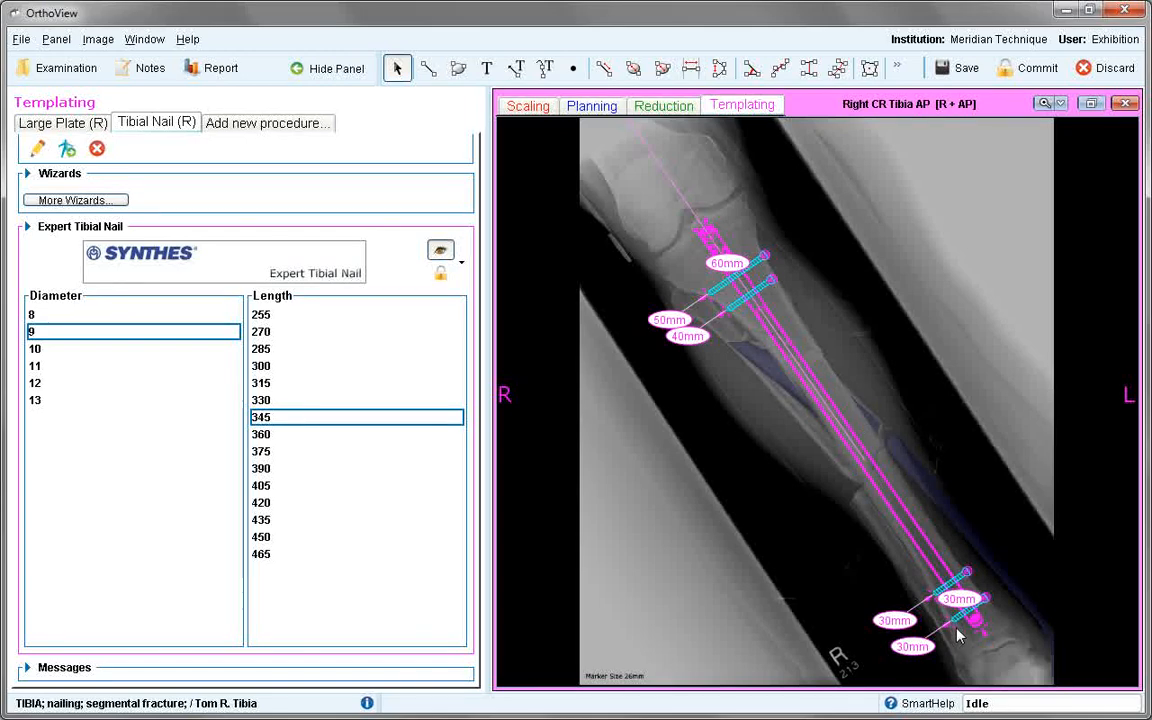
click(1092, 105)
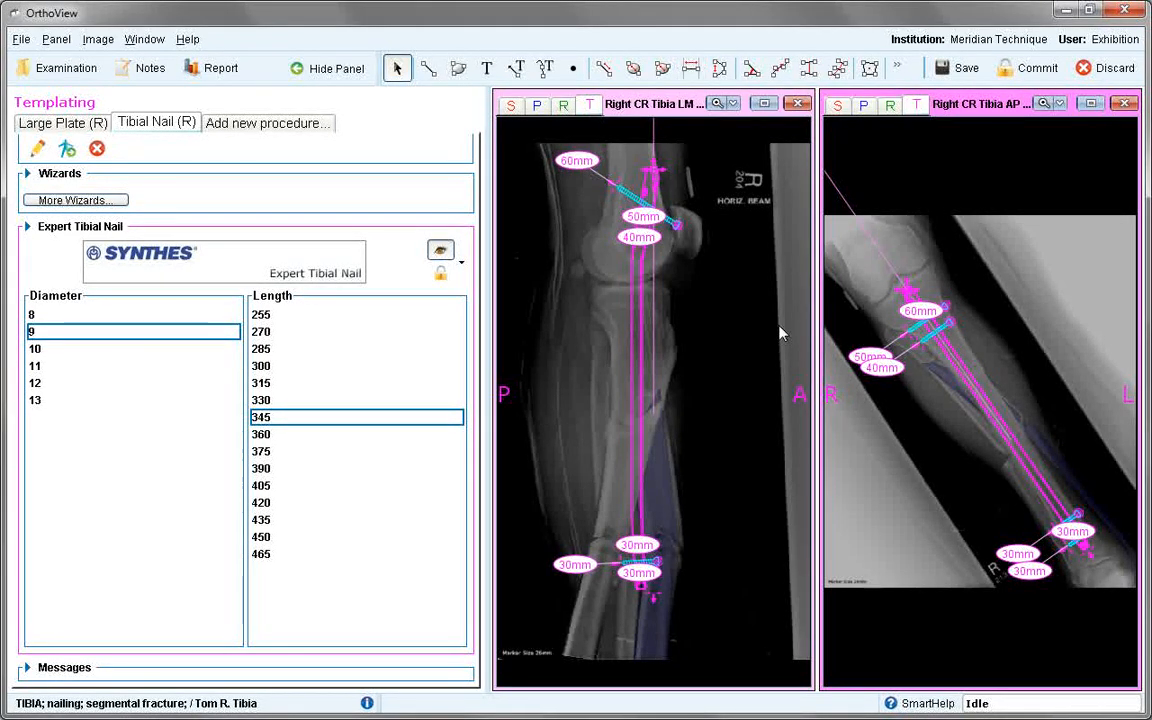
- Move the nail down to the proximal tibia in the LM X-ray and tilt it to follow the tibial shaft
drag(654, 178, 662, 291)
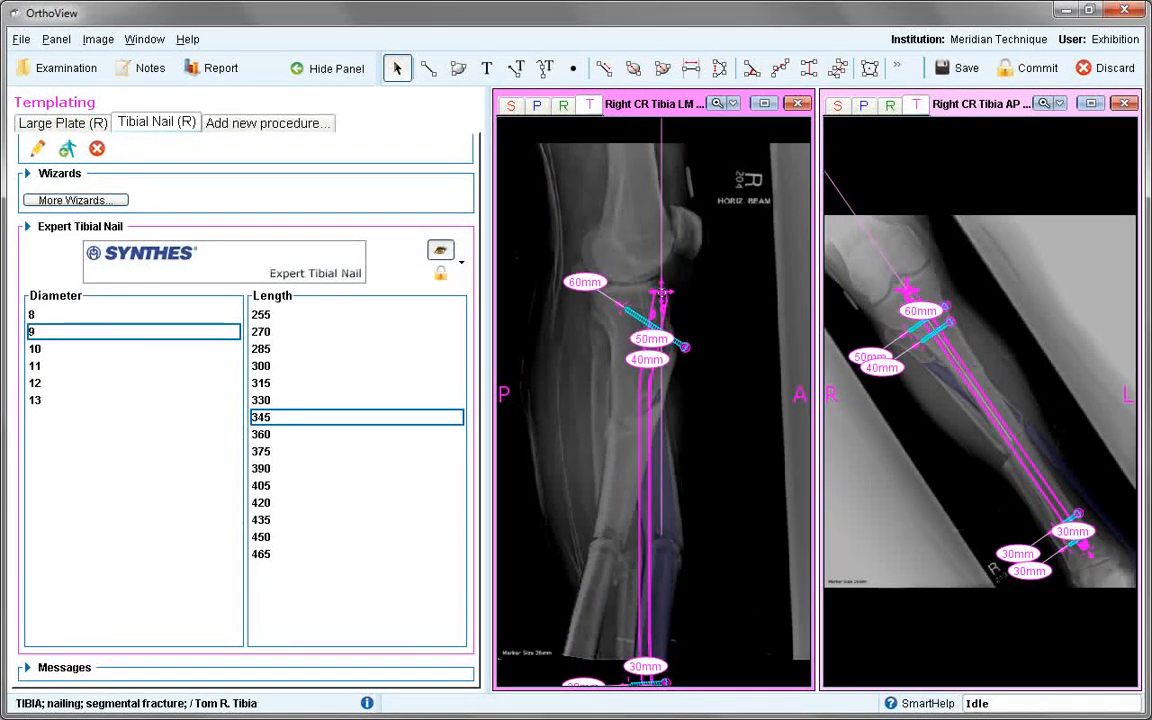
drag(643, 414, 647, 415)
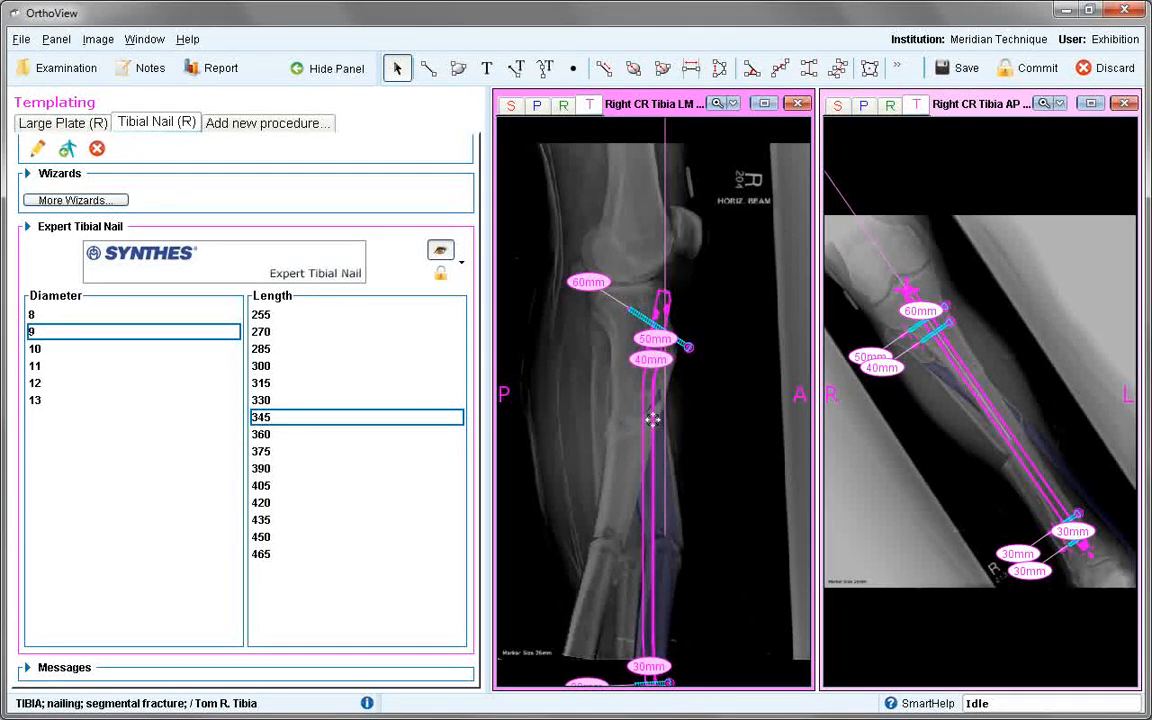
drag(647, 427, 712, 506)
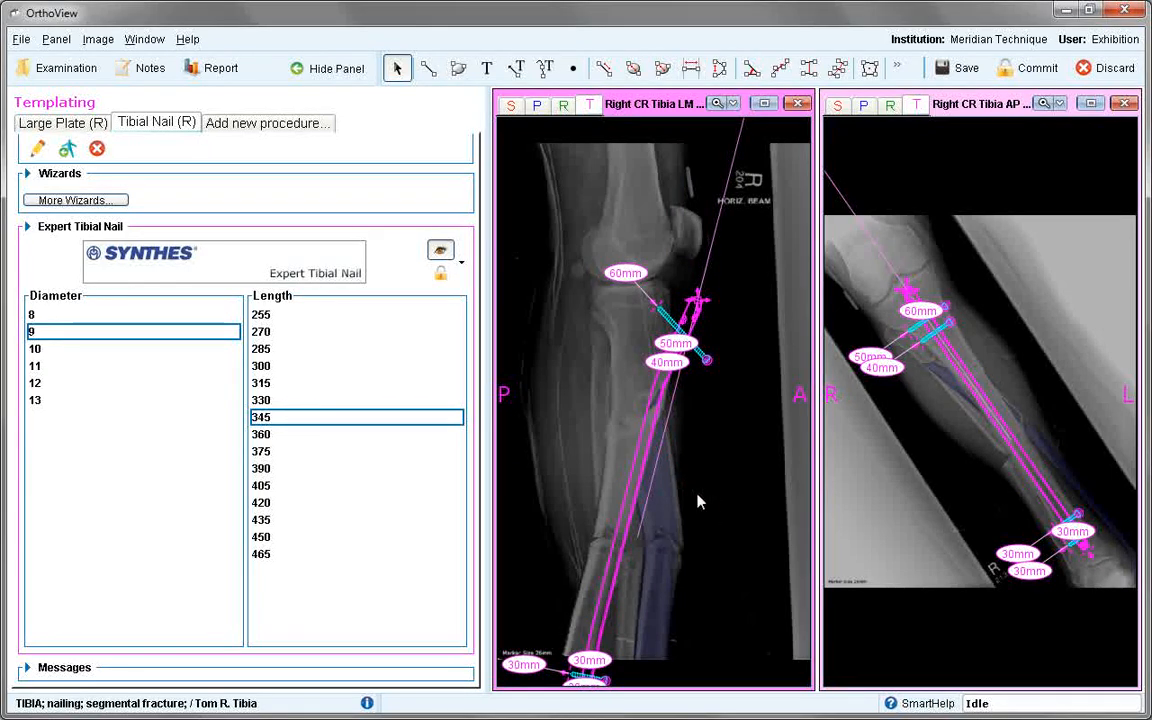
drag(646, 438, 613, 440)
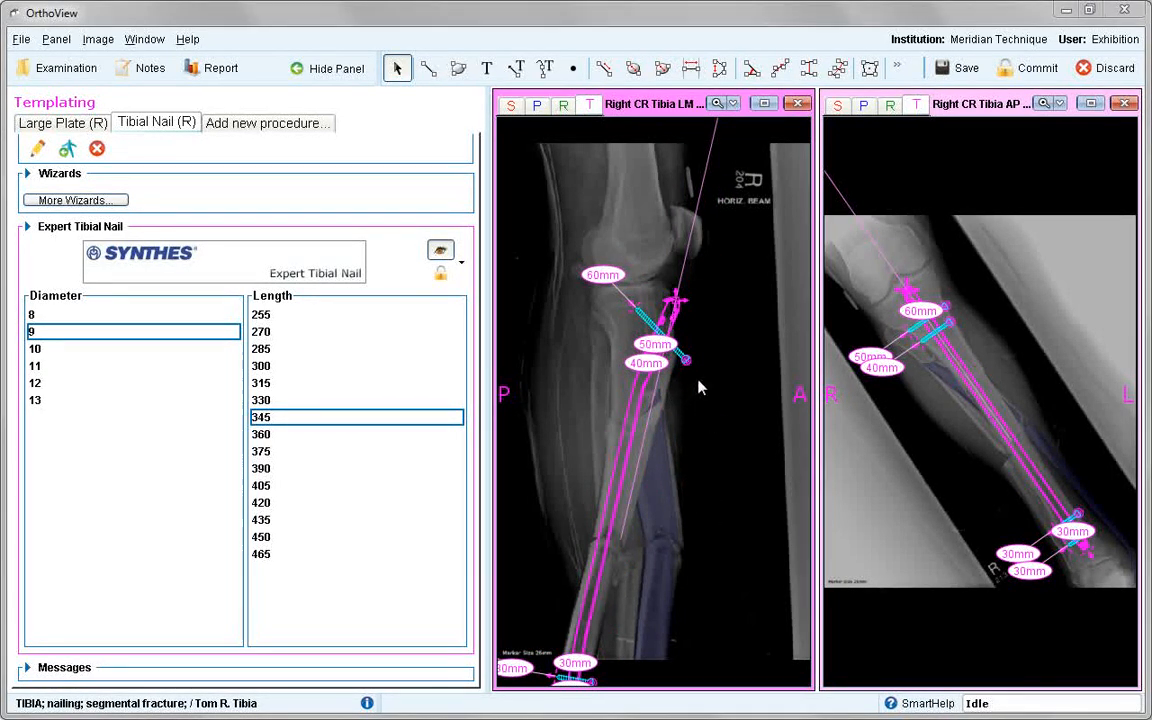
- Adjust both ends of the oblique proximal locking screw in the LM X-ray to fit the tibia, making it 62 mm long
drag(686, 359, 675, 348)
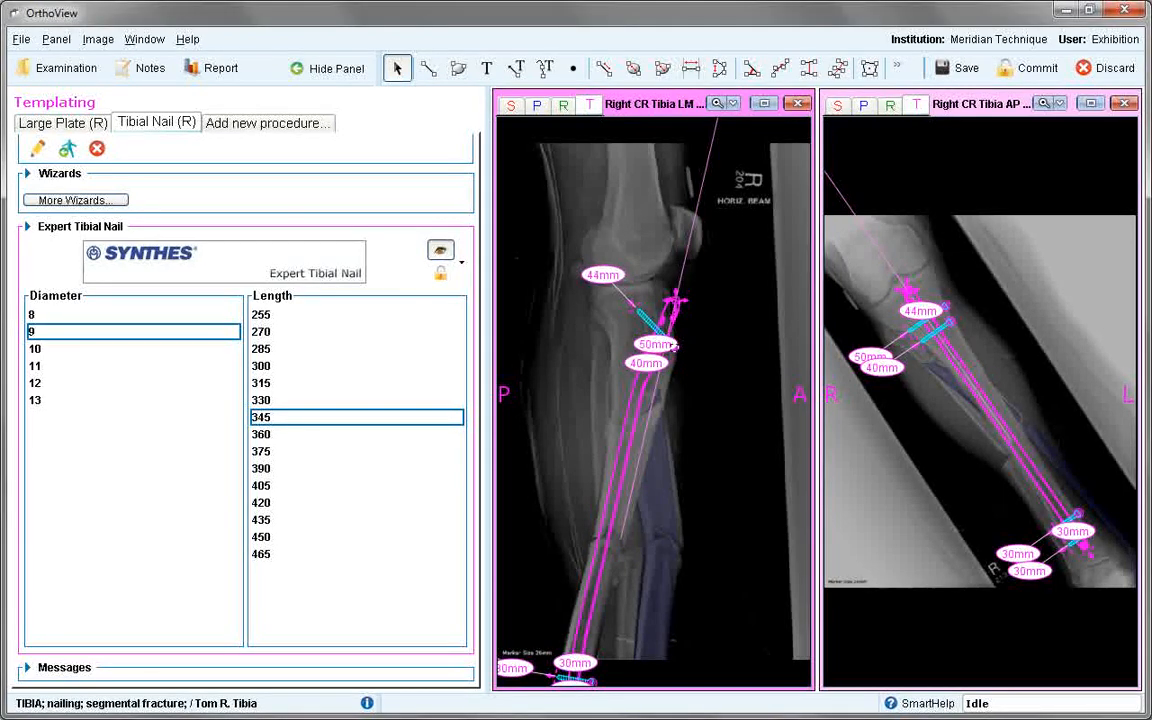
drag(630, 303, 620, 294)
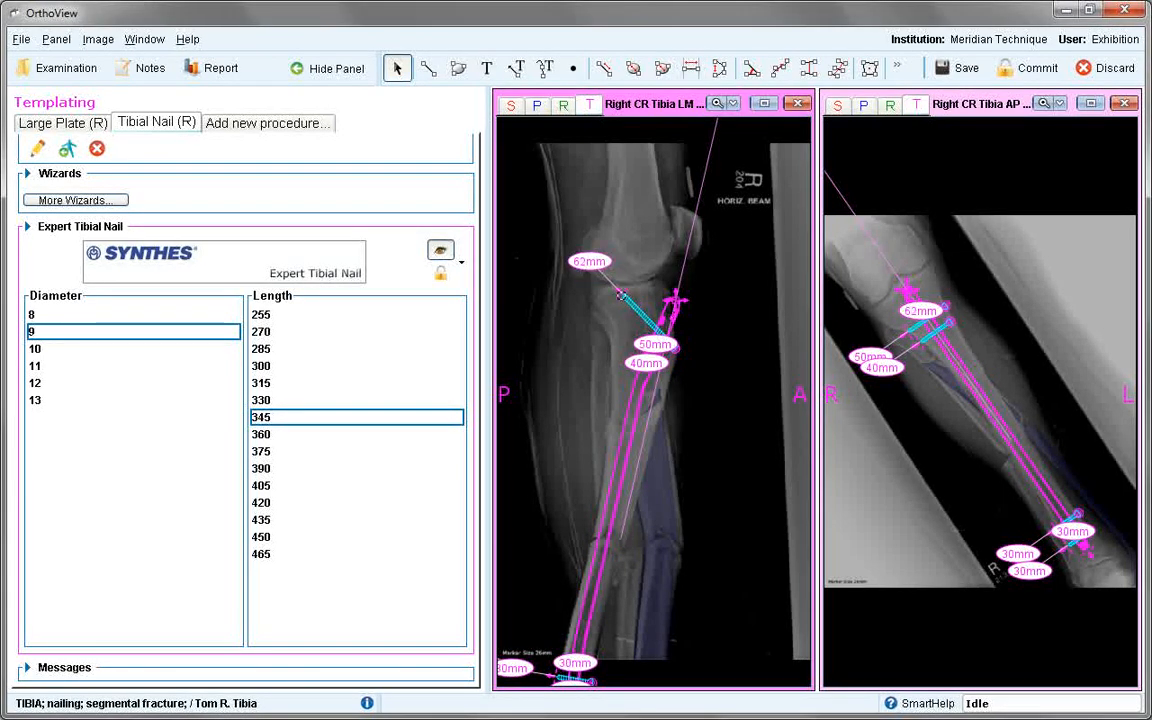